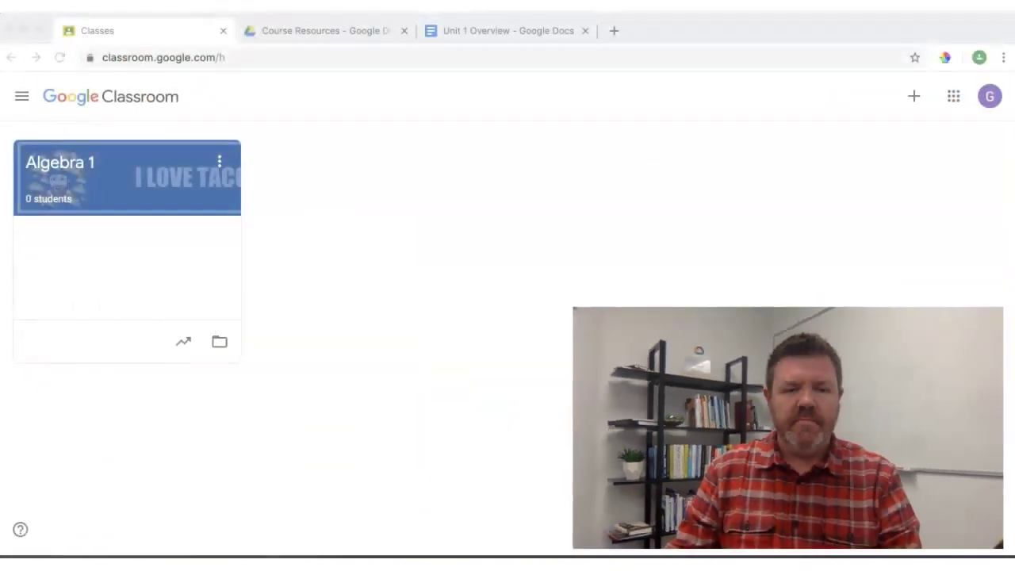
Open the Algebra 1 class card to reach its Stream page
{"action": "left_click", "coordinate": [70, 166]}
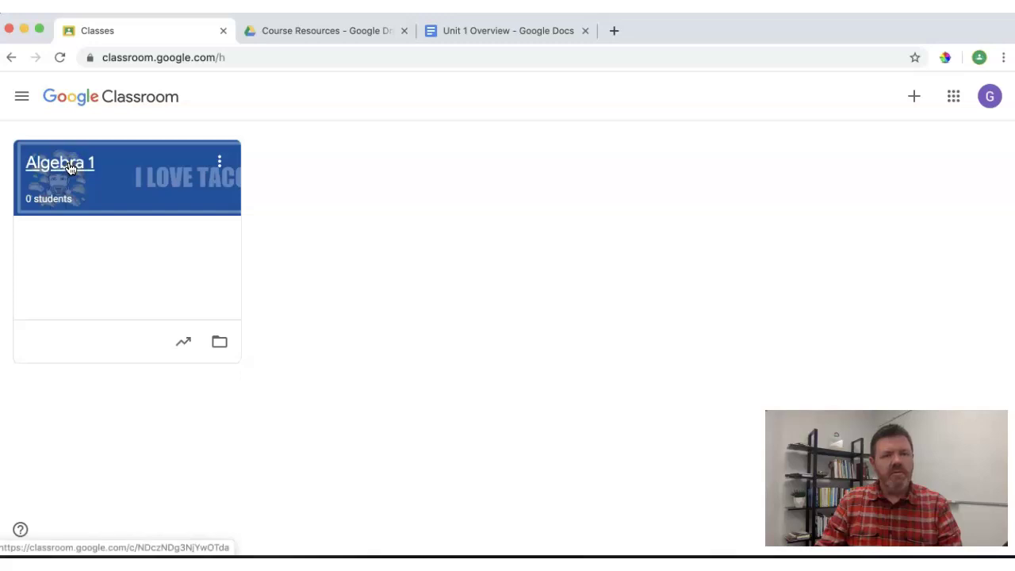
{"action": "left_click", "coordinate": [70, 167]}
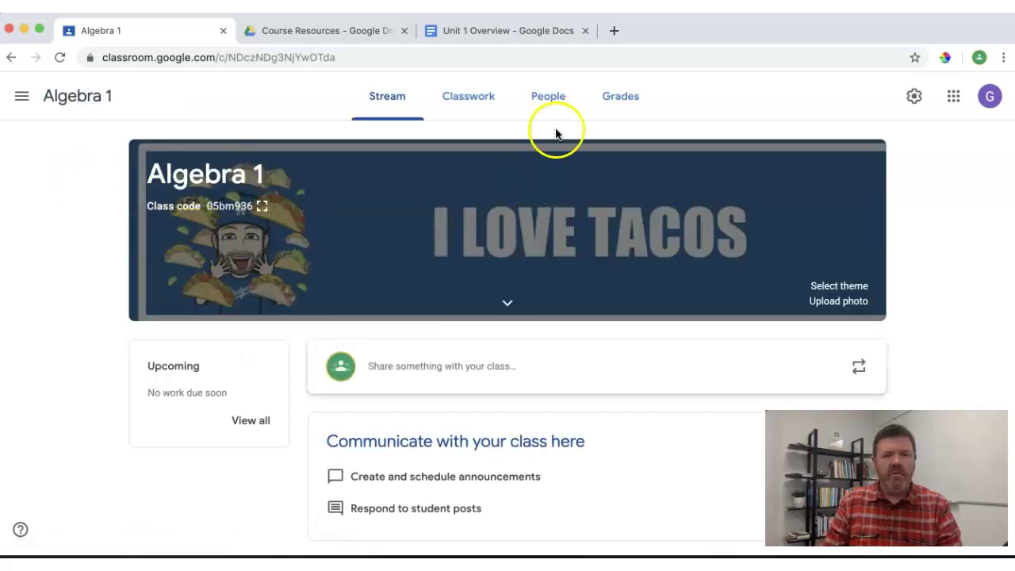
On the Classwork page, create a topic named 'Course Resources'
{"action": "left_click", "coordinate": [469, 103]}
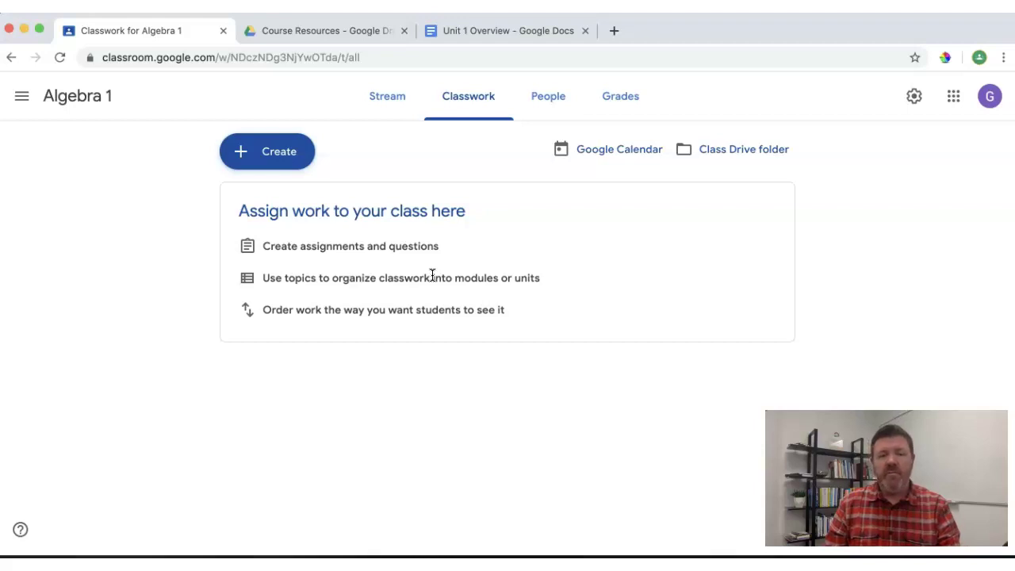
{"action": "left_click", "coordinate": [265, 154]}
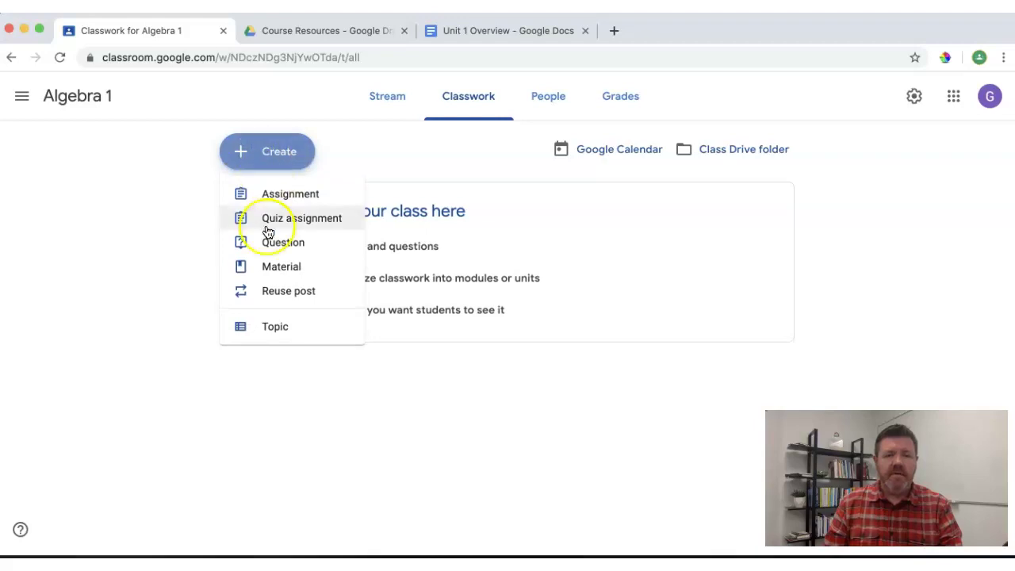
{"action": "left_click", "coordinate": [288, 328]}
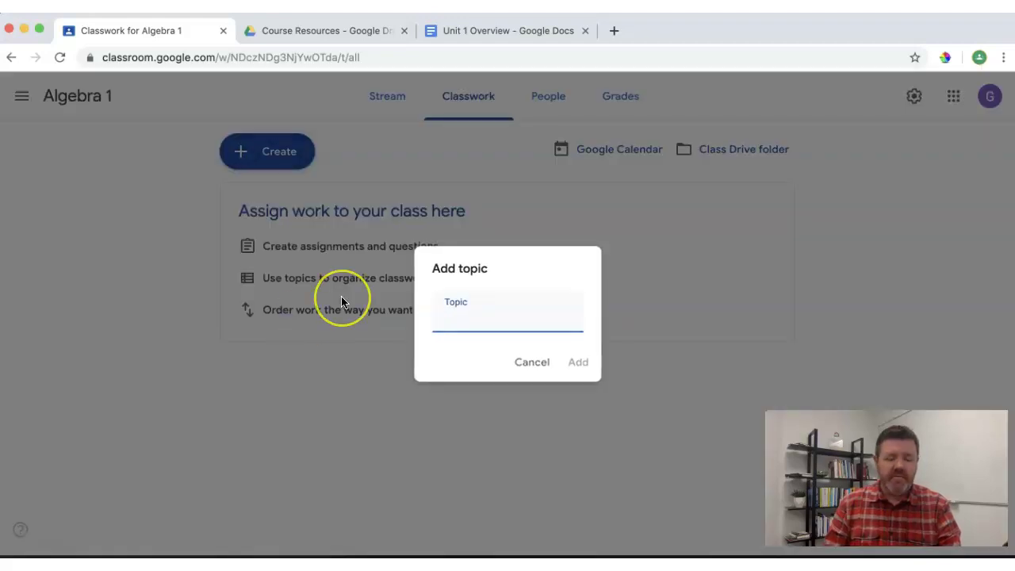
{"action": "type", "text": "Course Resour"}
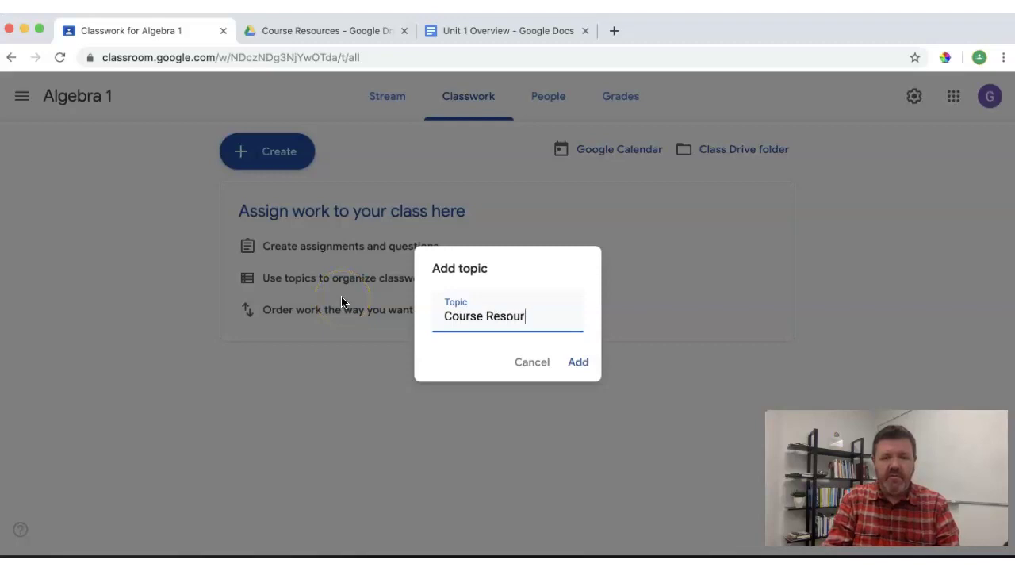
{"action": "type", "text": "ces"}
{"action": "left_click", "coordinate": [591, 364]}
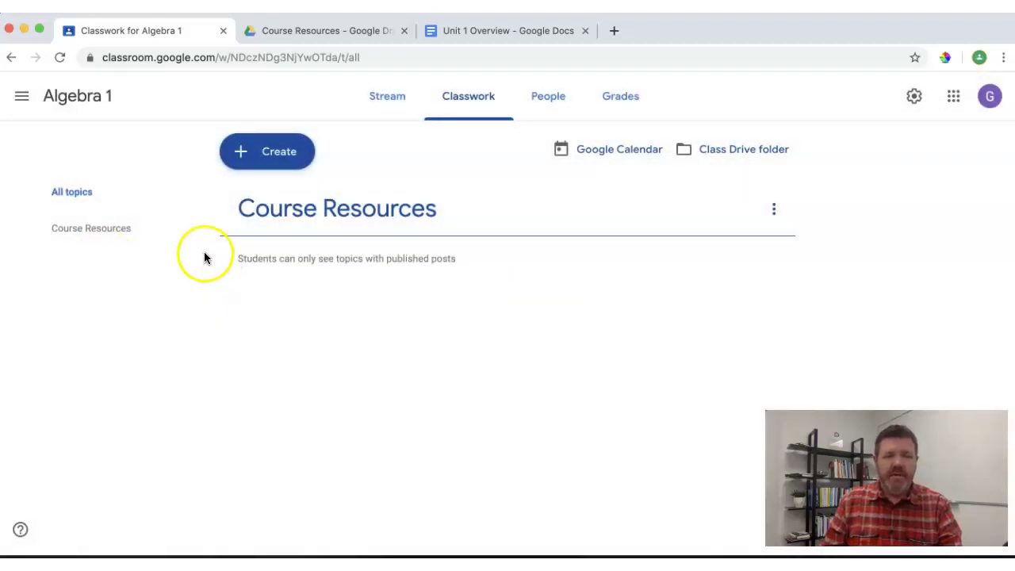
{"action": "left_click", "coordinate": [266, 155]}
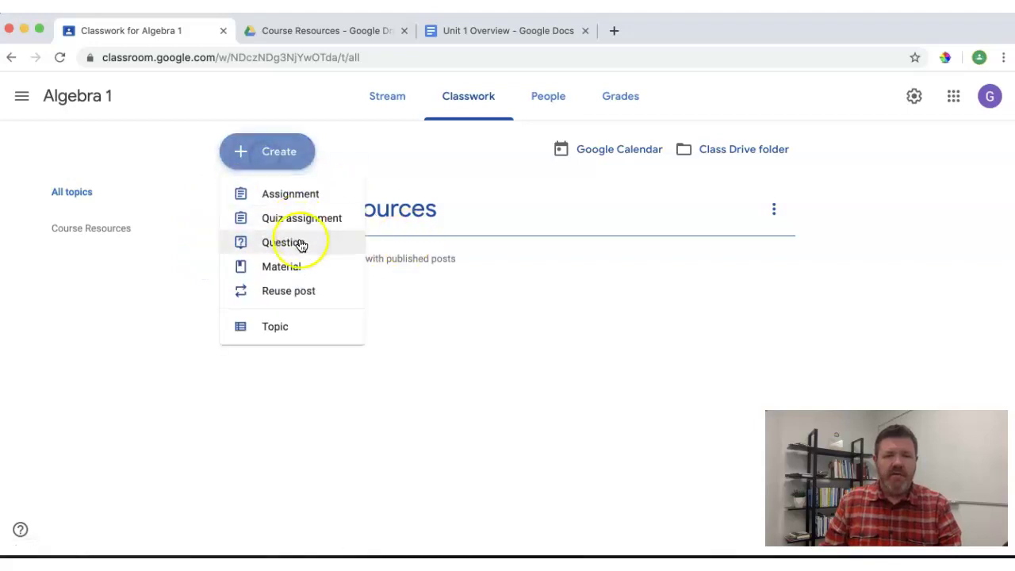
Create a material titled 'Course Syllabus' assigned to the Course Resources topic
{"action": "left_click", "coordinate": [283, 267]}
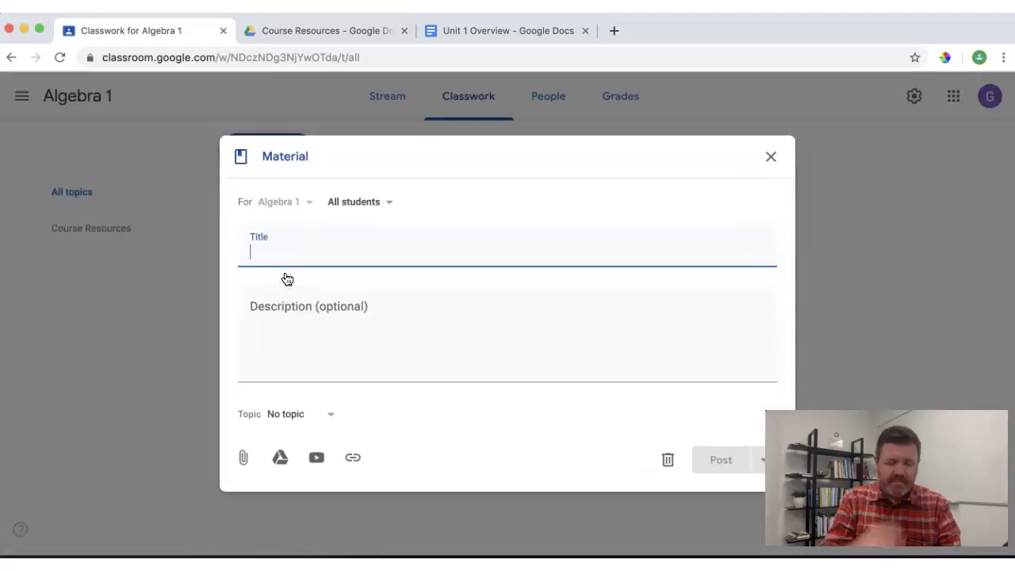
{"action": "type", "text": "Sy"}
{"action": "key", "text": "BackSpace"}
{"action": "type", "text": "Cour"}
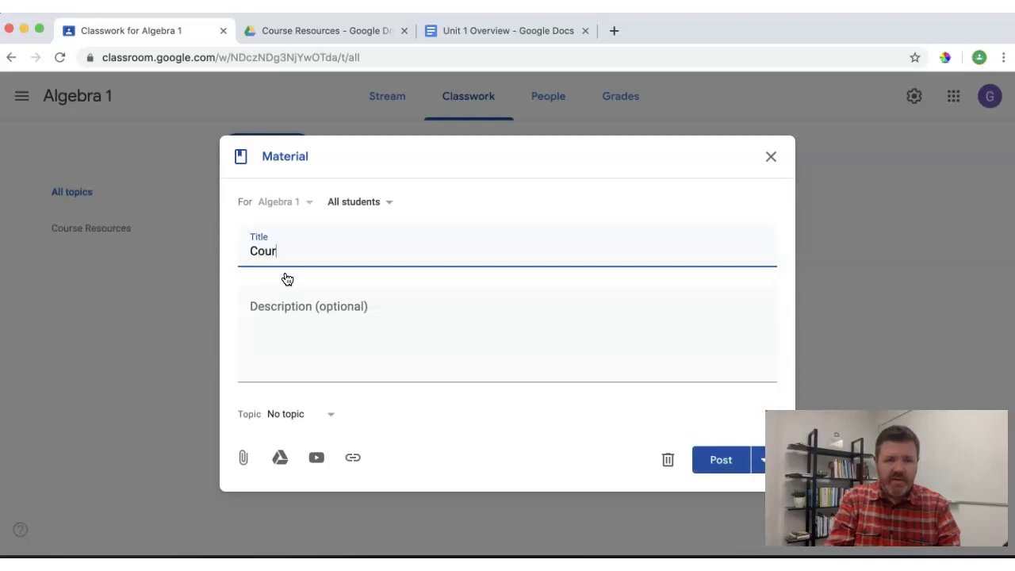
{"action": "type", "text": "se Syllabus"}
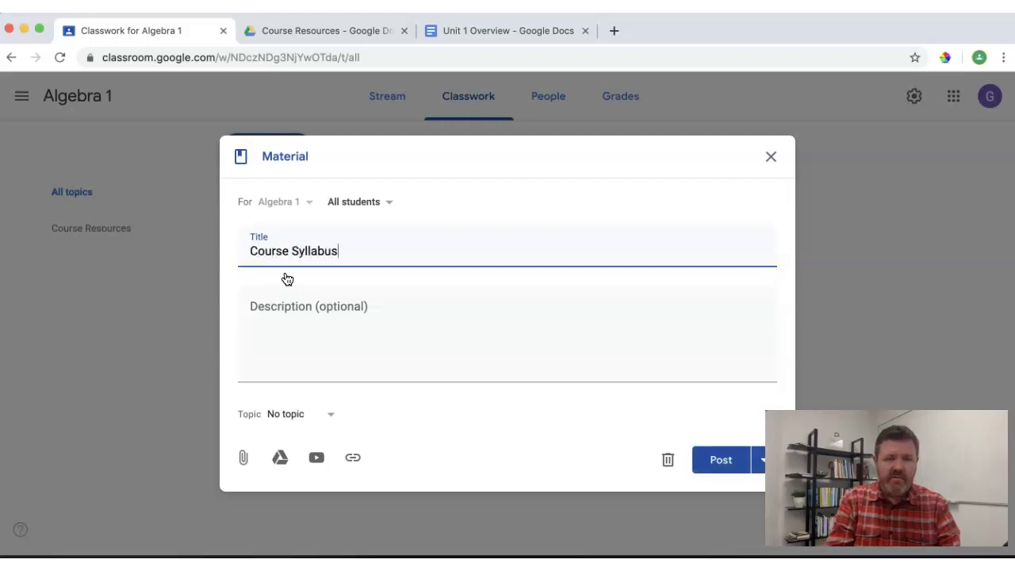
{"action": "left_click", "coordinate": [355, 204]}
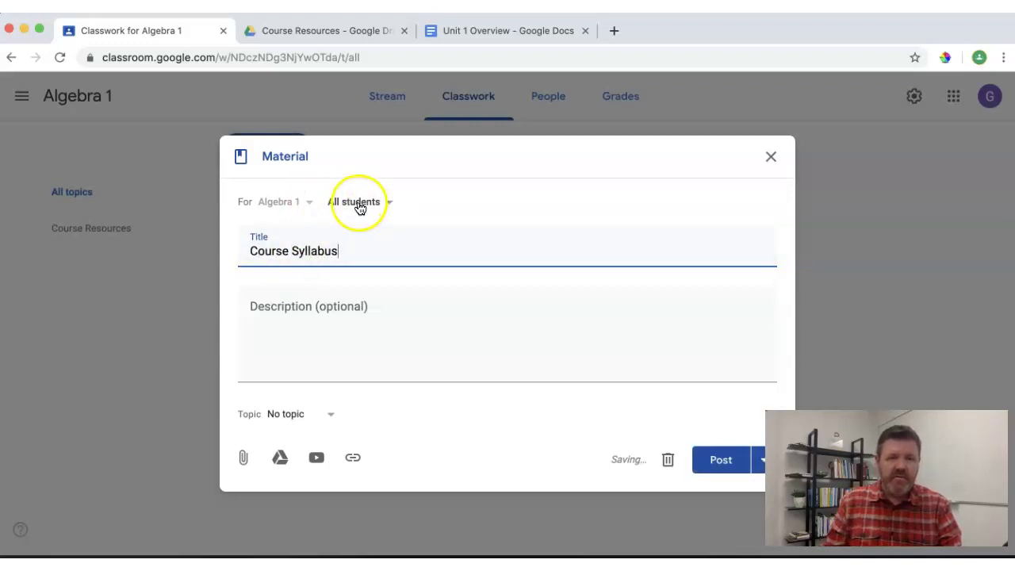
{"action": "left_click", "coordinate": [310, 415]}
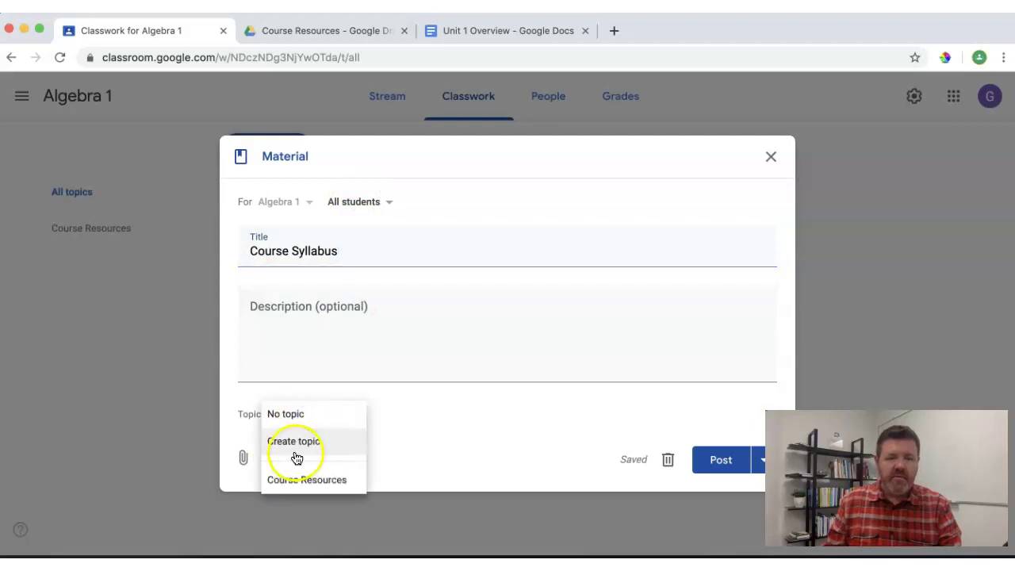
{"action": "left_click", "coordinate": [287, 480]}
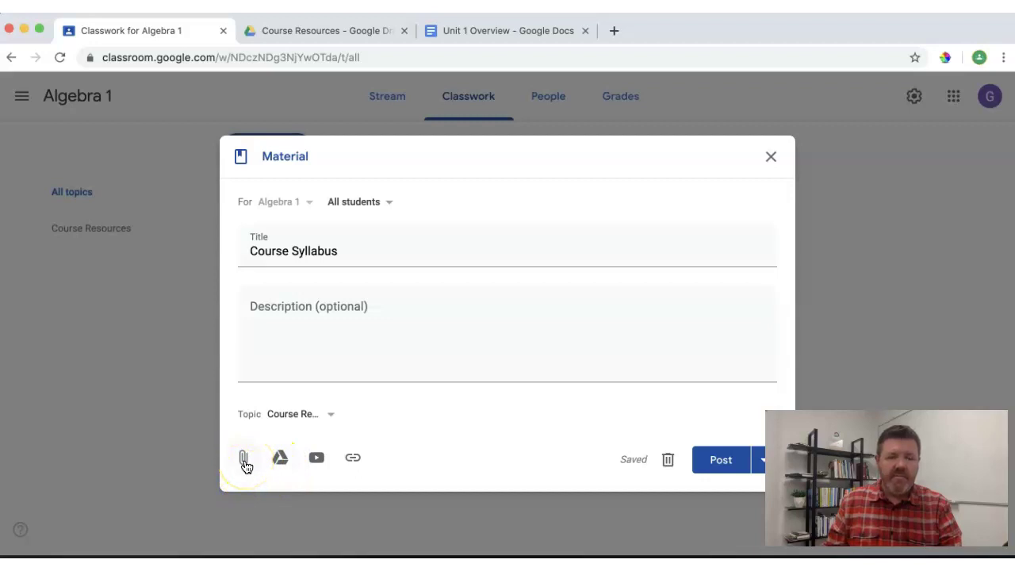
{"action": "left_click", "coordinate": [285, 461]}
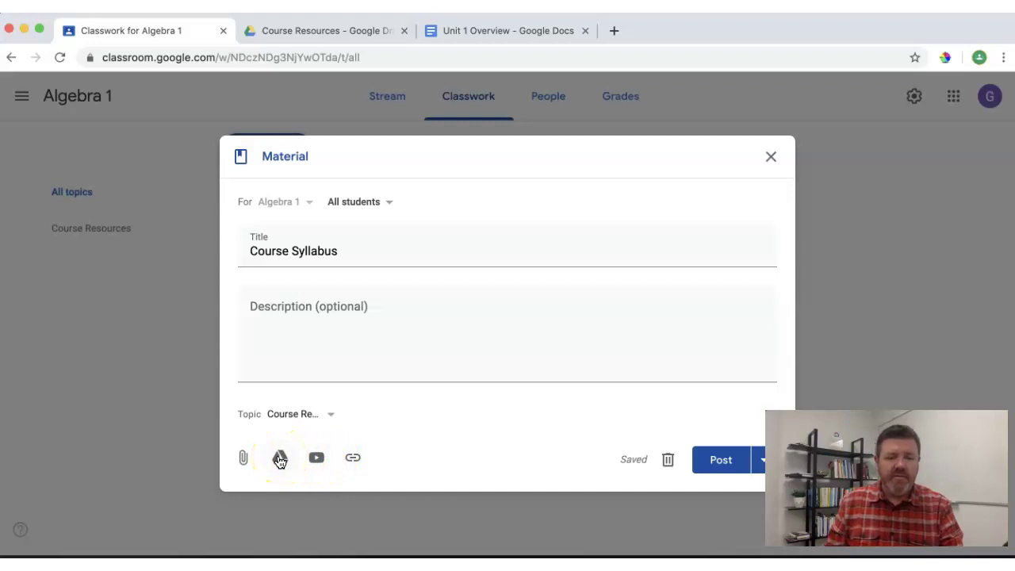
Attach the Spring 2020 Algebra 1 Syllabus doc from Google Drive
{"action": "left_click", "coordinate": [279, 458]}
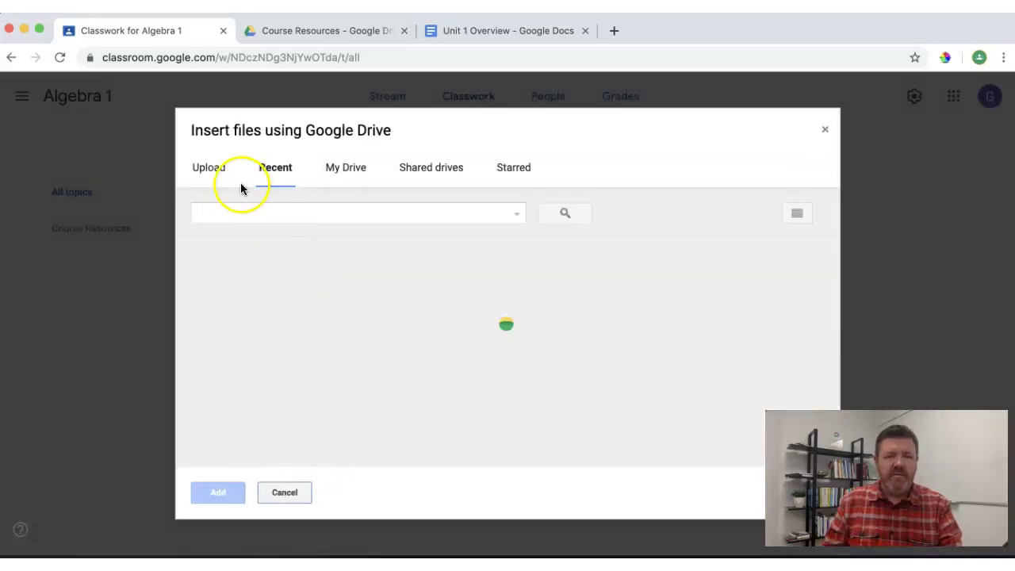
{"action": "left_click", "coordinate": [420, 334]}
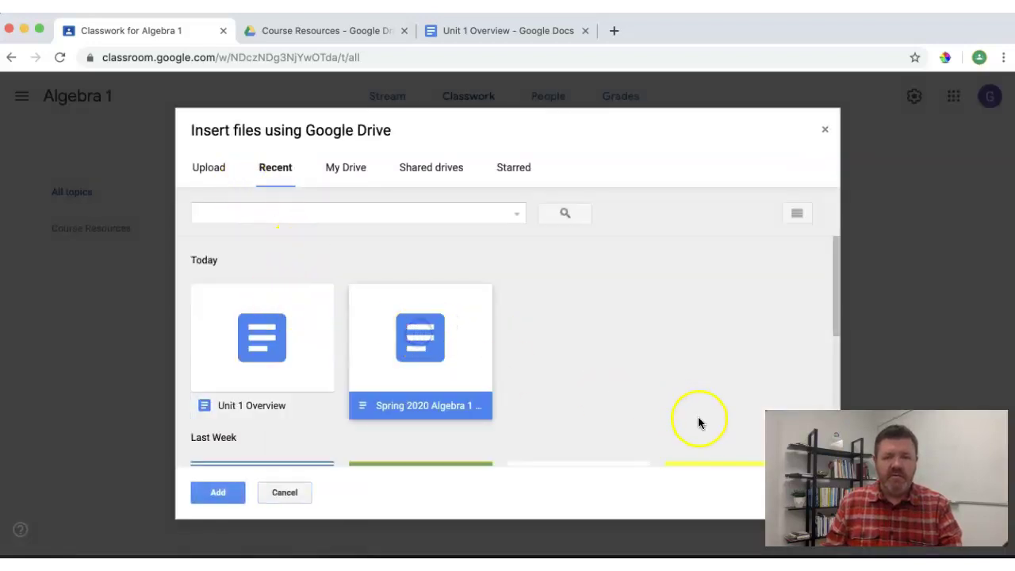
{"action": "left_click", "coordinate": [209, 495]}
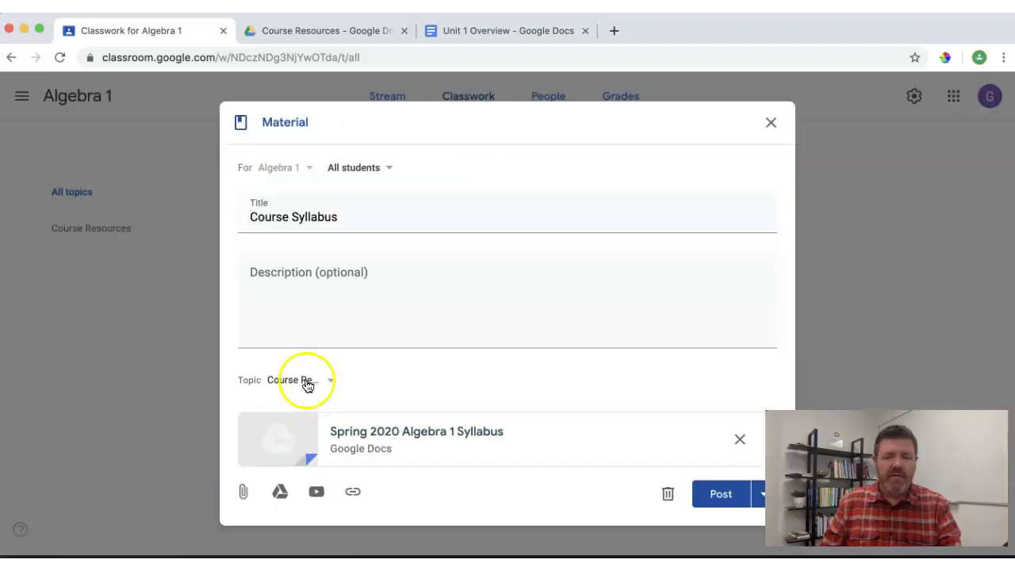
Post the Course Syllabus material to the class
{"action": "left_click", "coordinate": [438, 269]}
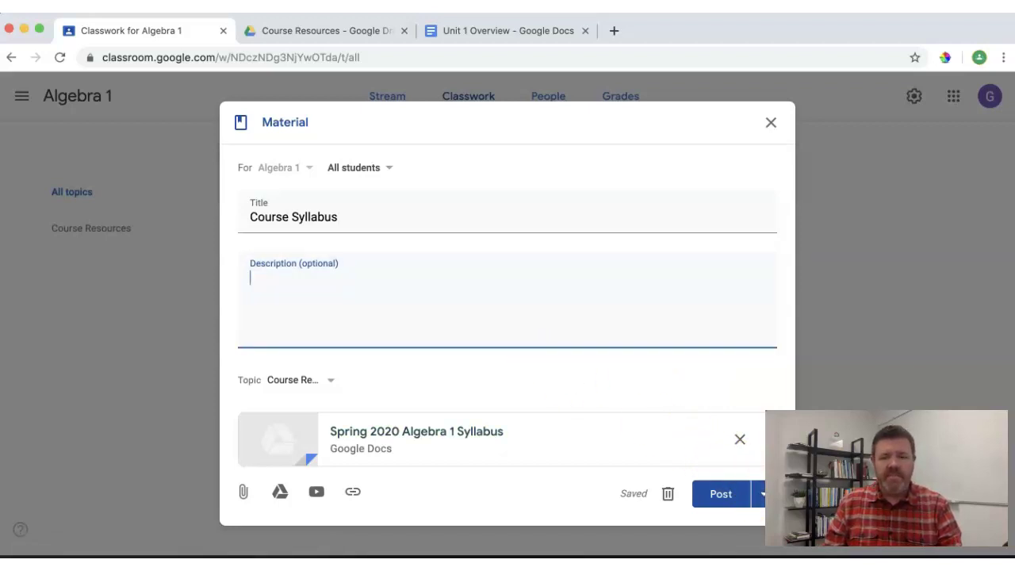
{"action": "left_click", "coordinate": [761, 493]}
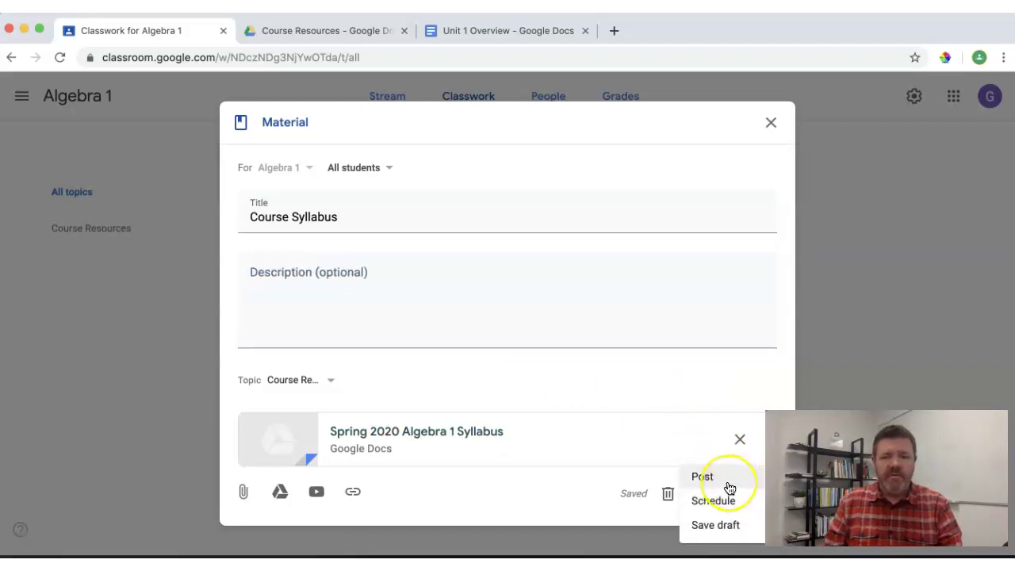
{"action": "left_click", "coordinate": [729, 502]}
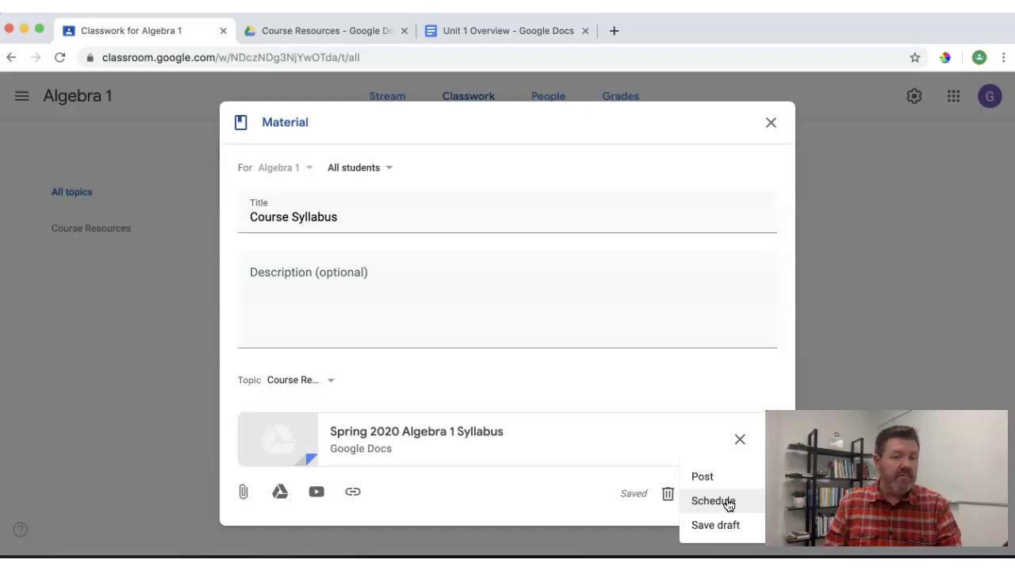
{"action": "left_click", "coordinate": [718, 525]}
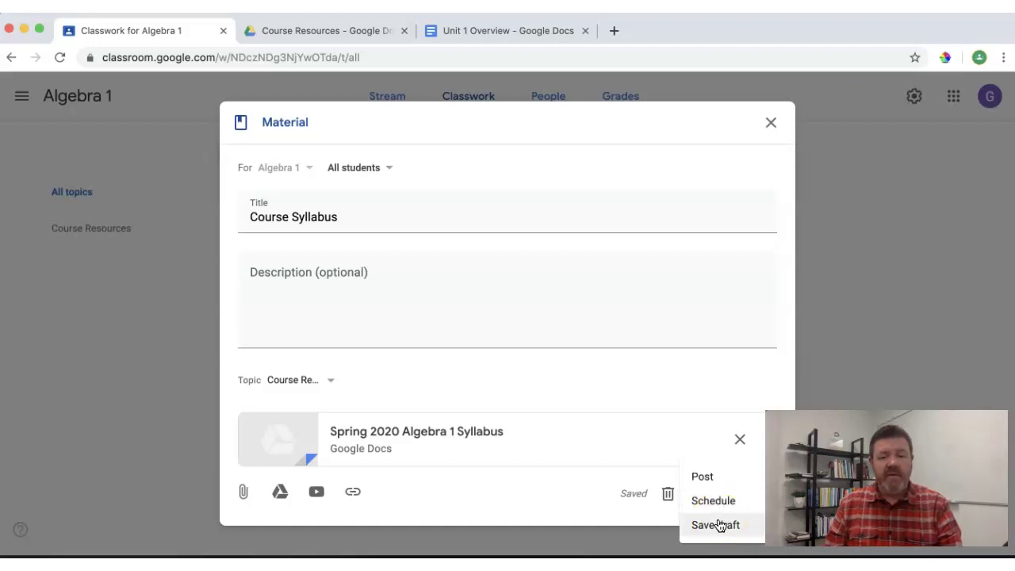
{"action": "left_click", "coordinate": [712, 482]}
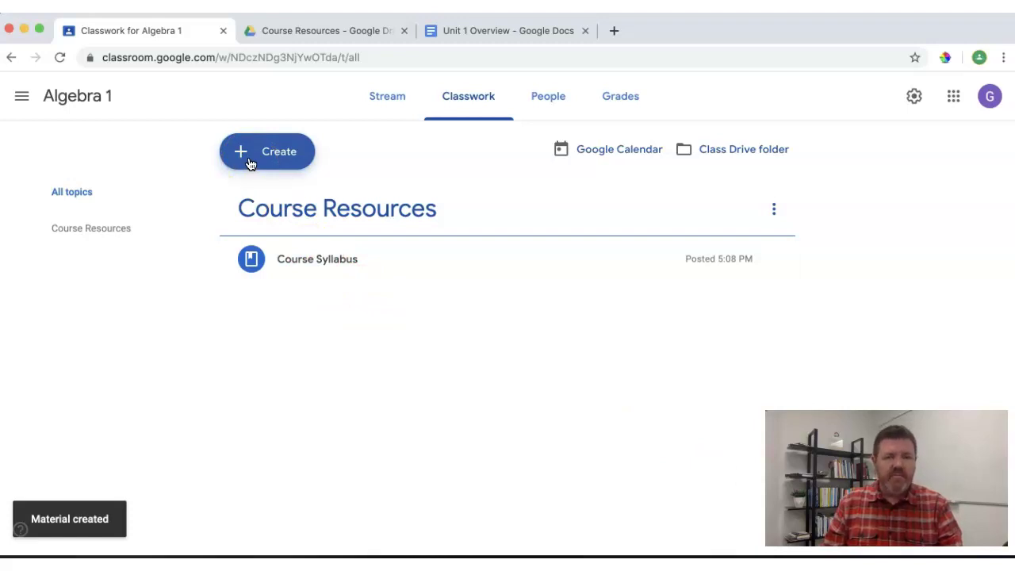
Start another material and choose a YouTube video attachment instead of a link
{"action": "left_click", "coordinate": [249, 163]}
{"action": "left_click", "coordinate": [291, 281]}
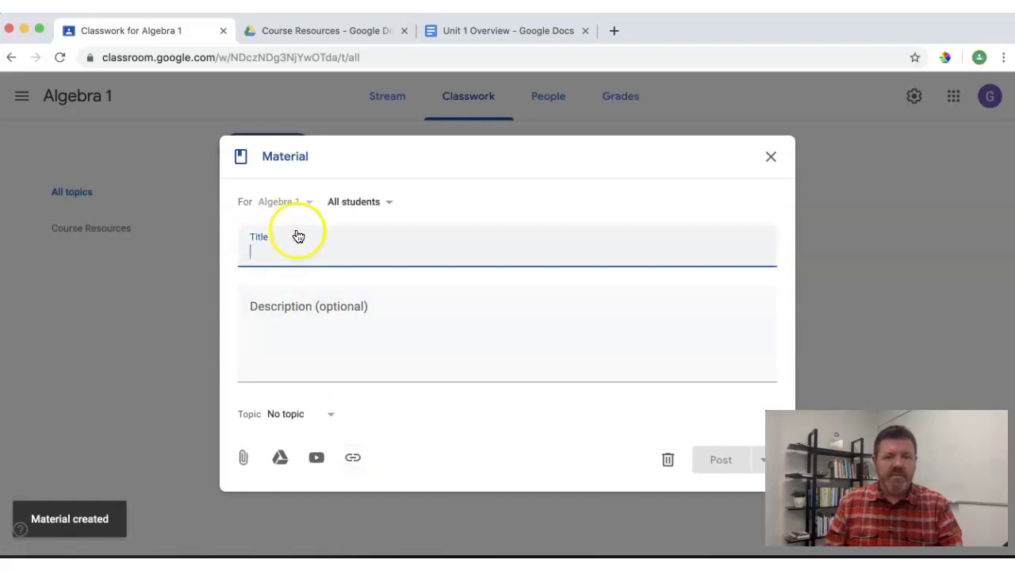
{"action": "left_click", "coordinate": [353, 457]}
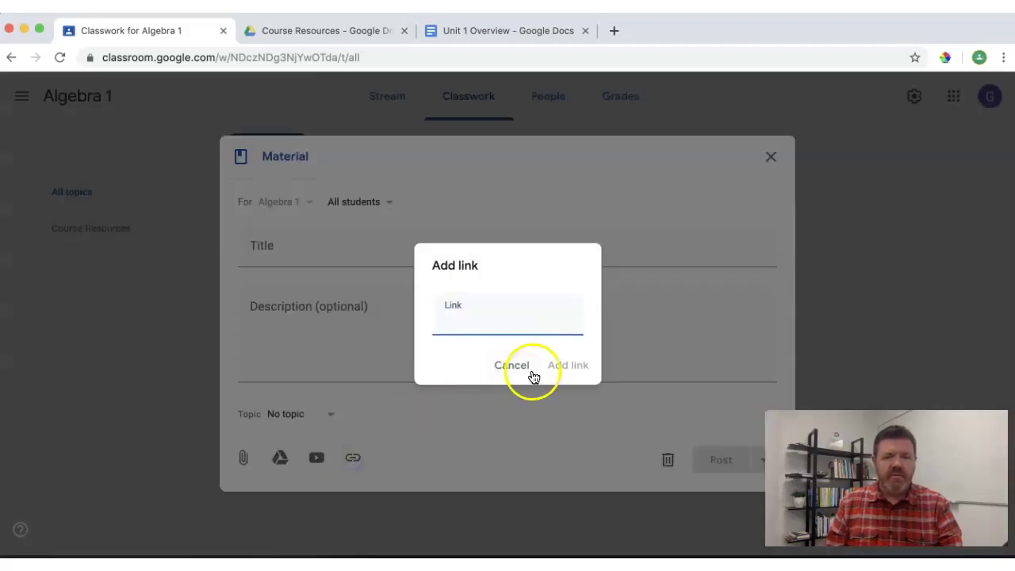
{"action": "left_click", "coordinate": [513, 368]}
{"action": "left_click", "coordinate": [316, 459]}
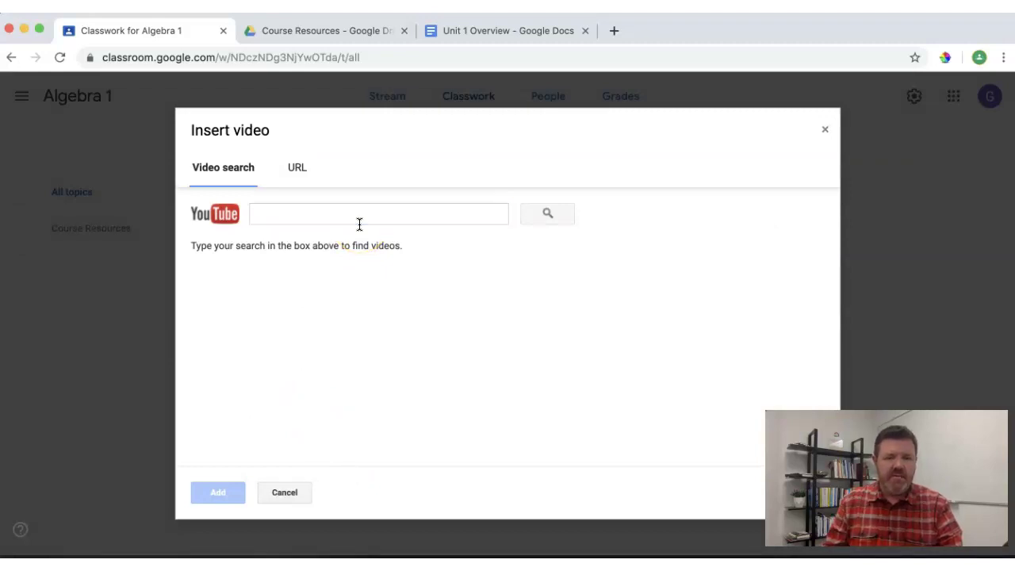
Search YouTube and attach the Navigating Google Classroom for students video
{"action": "left_click", "coordinate": [359, 225]}
{"action": "type", "text": "navigating"}
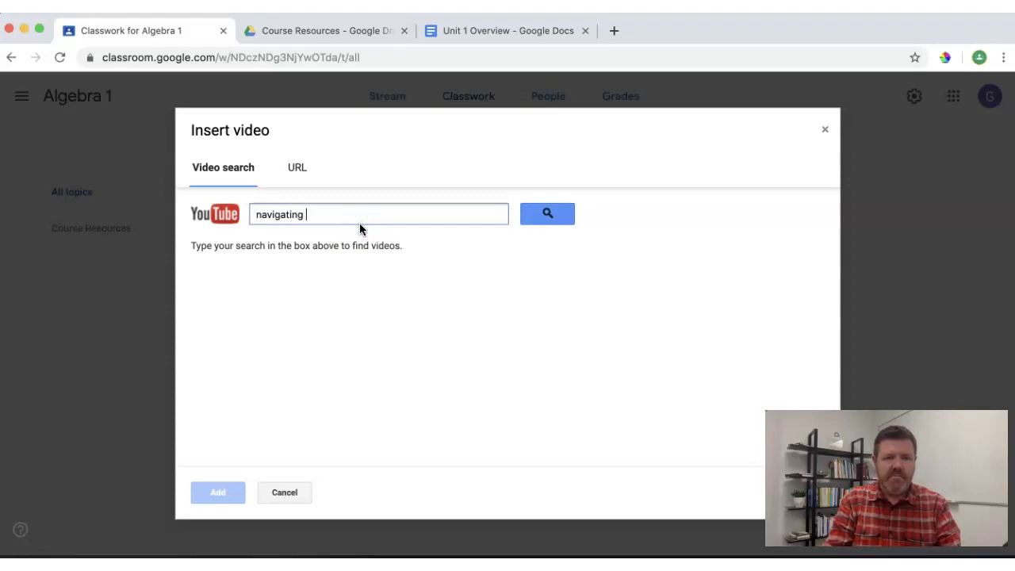
{"action": "type", "text": "sroom"}
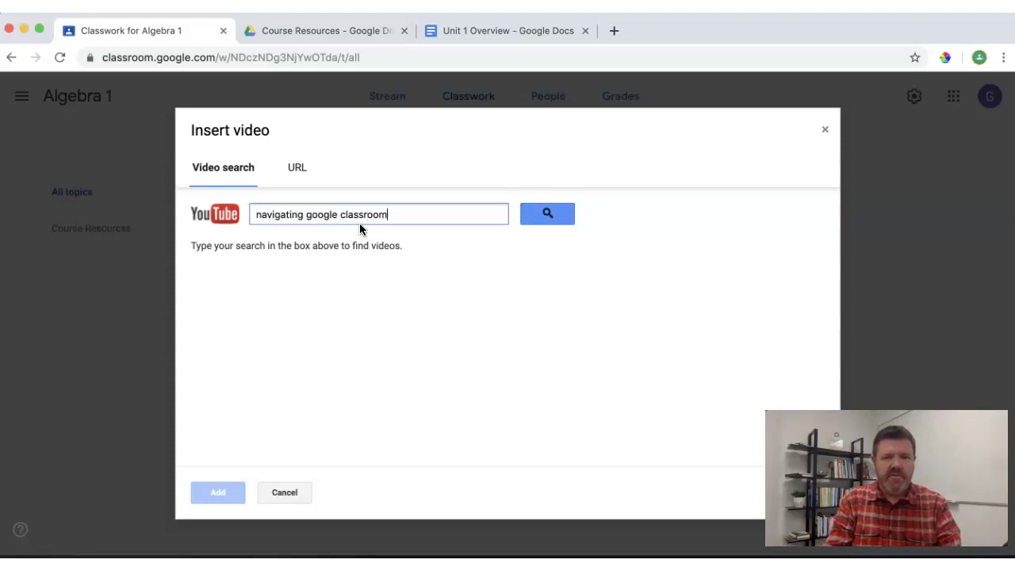
{"action": "key", "text": "Return"}
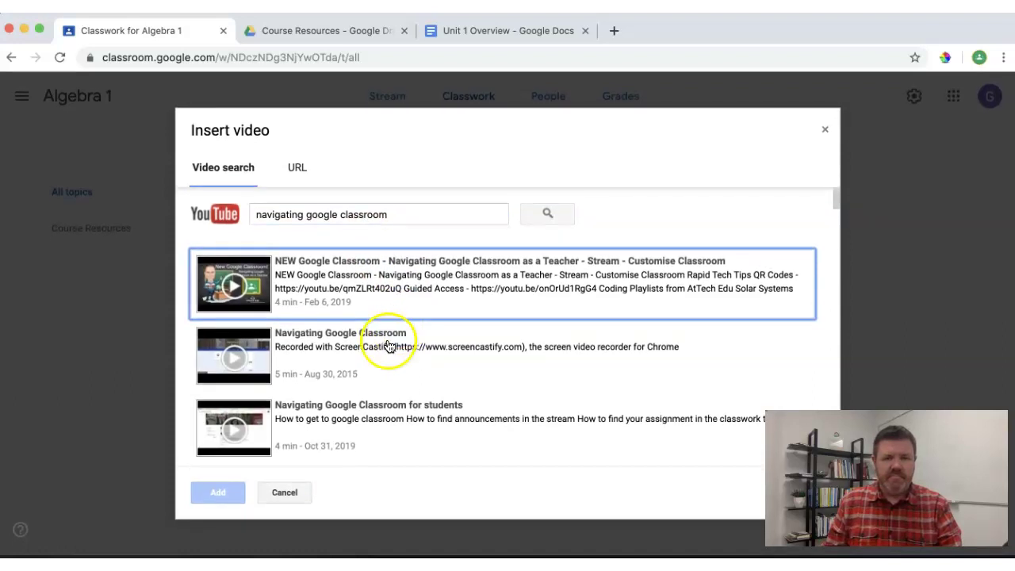
{"action": "left_click", "coordinate": [341, 417]}
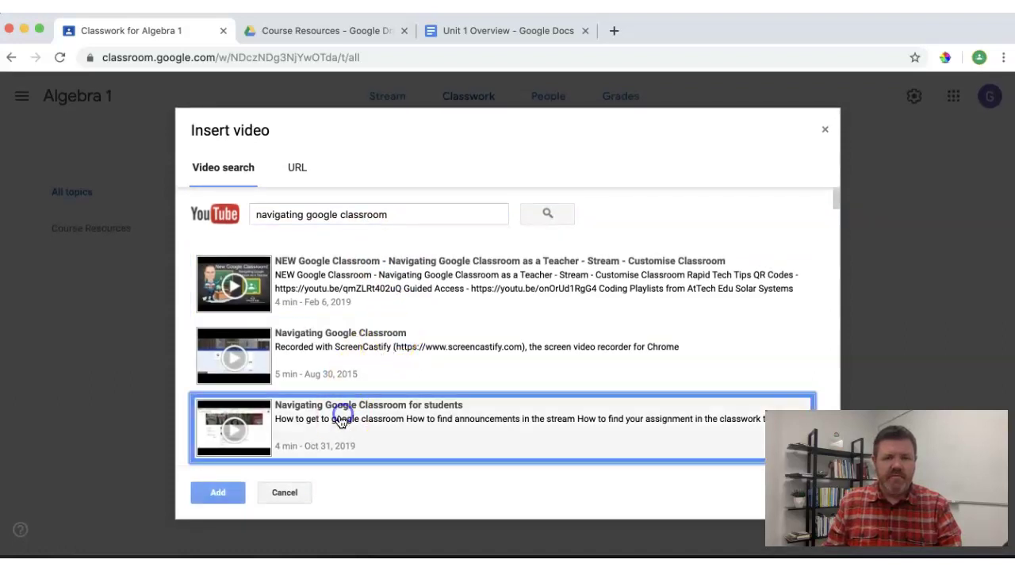
{"action": "left_click", "coordinate": [211, 493]}
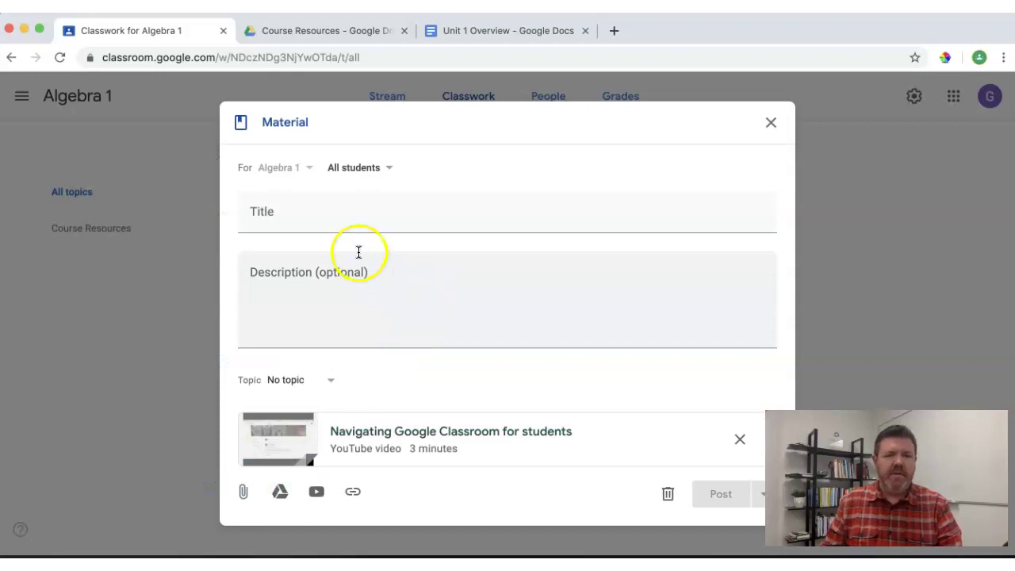
{"action": "left_click", "coordinate": [315, 218]}
Title it 'How to get around Google Classroom', topic Course Resources, and begin a 'Watch' description
{"action": "type", "text": "H"}
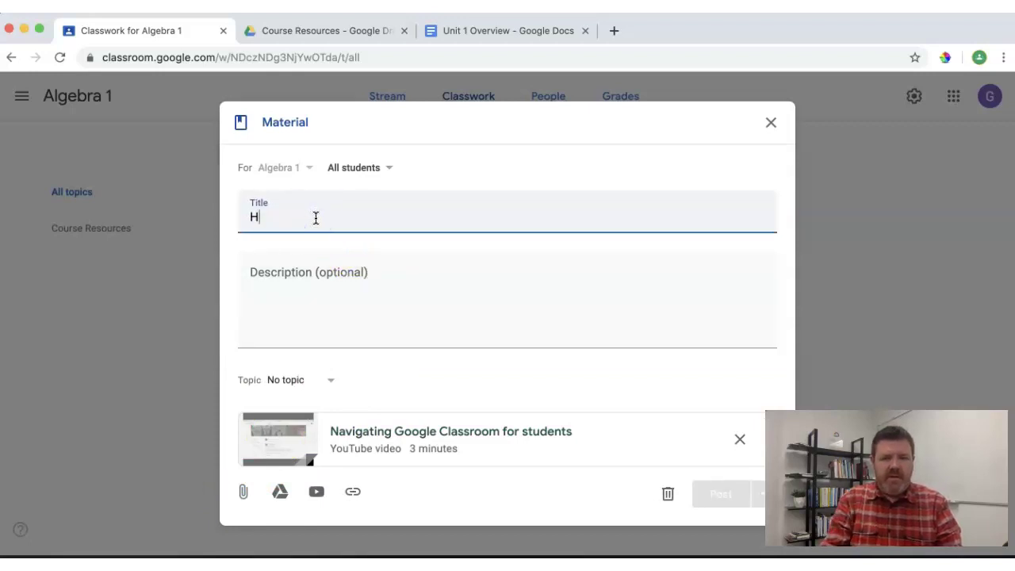
{"action": "type", "text": "ow to get around Google Classroo"}
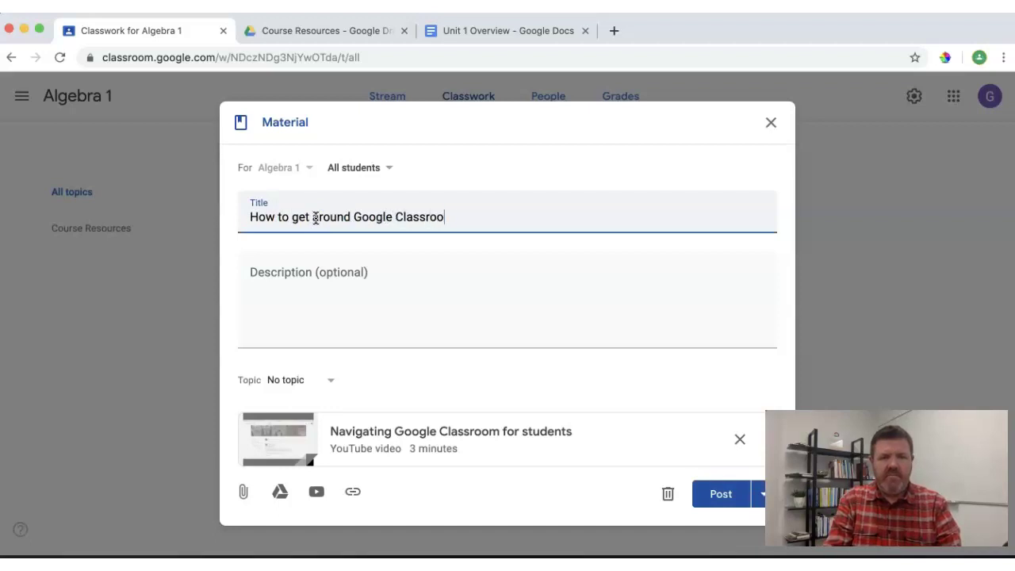
{"action": "type", "text": "m"}
{"action": "left_click", "coordinate": [332, 379]}
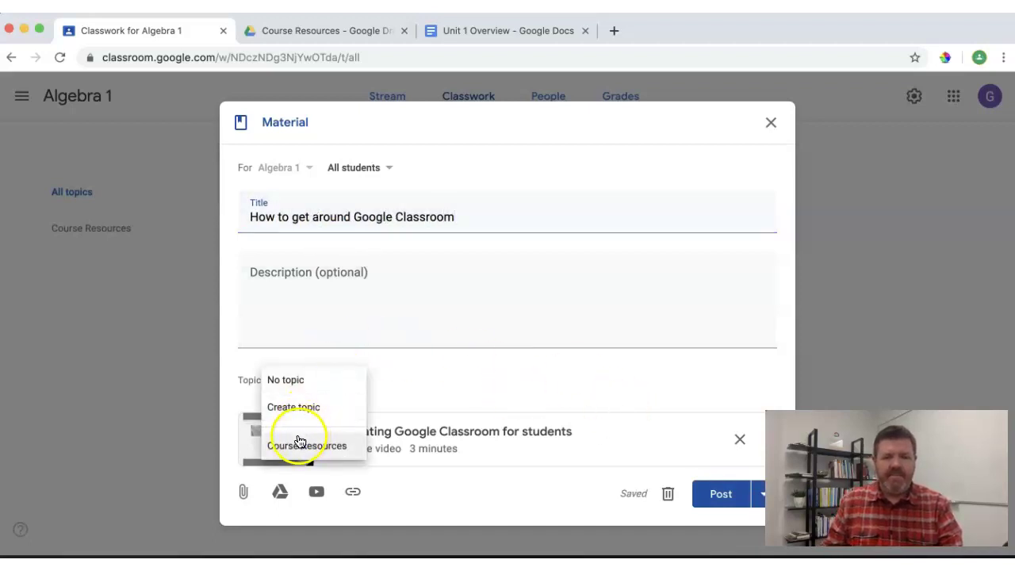
{"action": "left_click", "coordinate": [298, 444]}
{"action": "left_click", "coordinate": [304, 339]}
{"action": "type", "text": "W"}
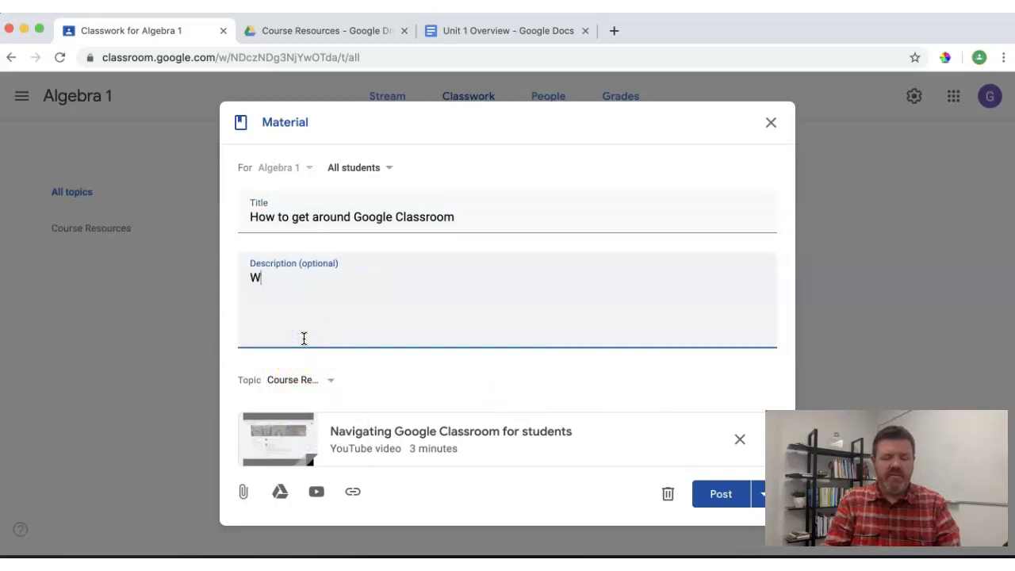
{"action": "type", "text": "atch"}
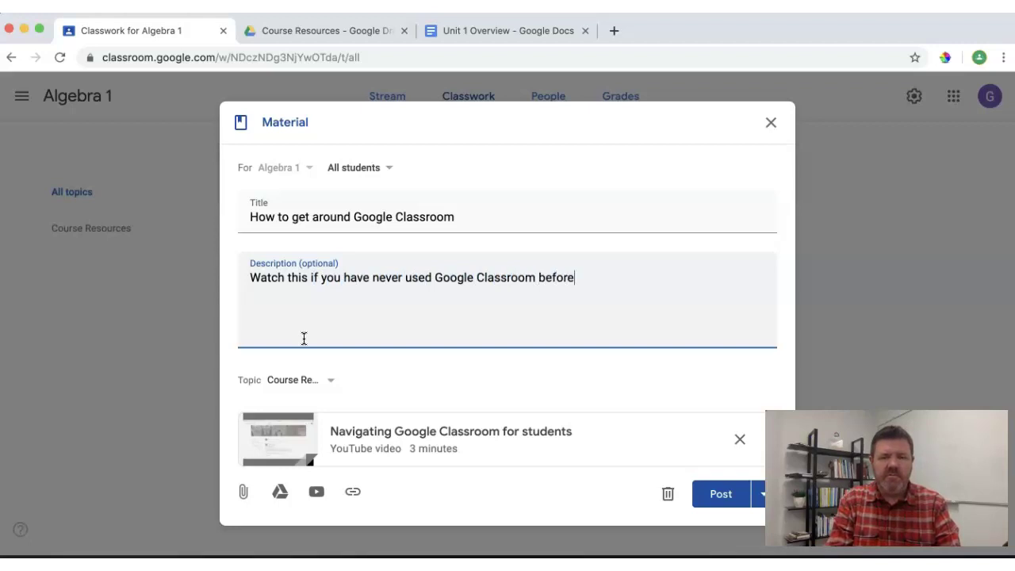
Post the video material, then add a 'Unit 1' topic placed below Course Resources
{"action": "type", "text": "."}
{"action": "left_click", "coordinate": [706, 492]}
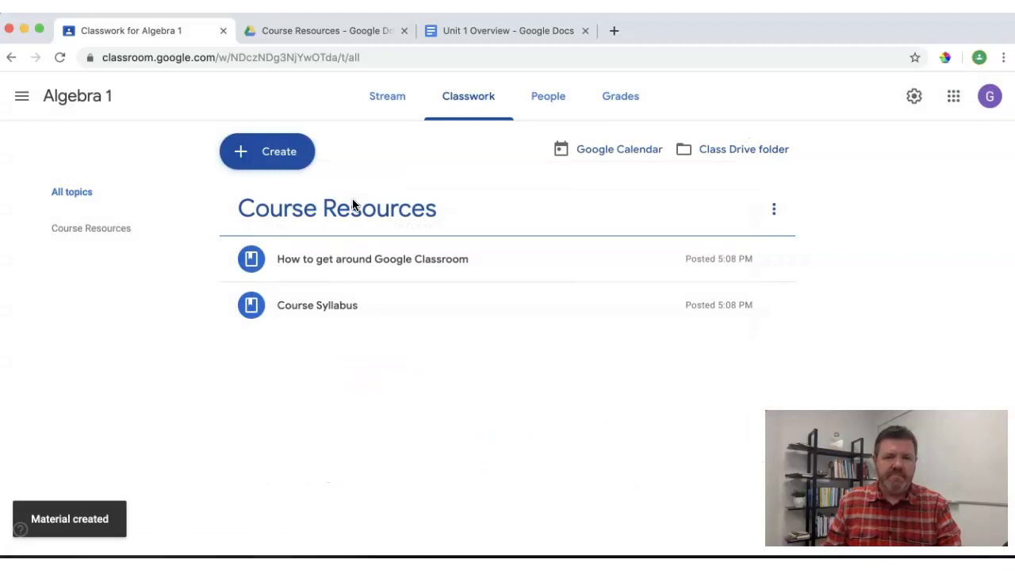
{"action": "left_click", "coordinate": [283, 151]}
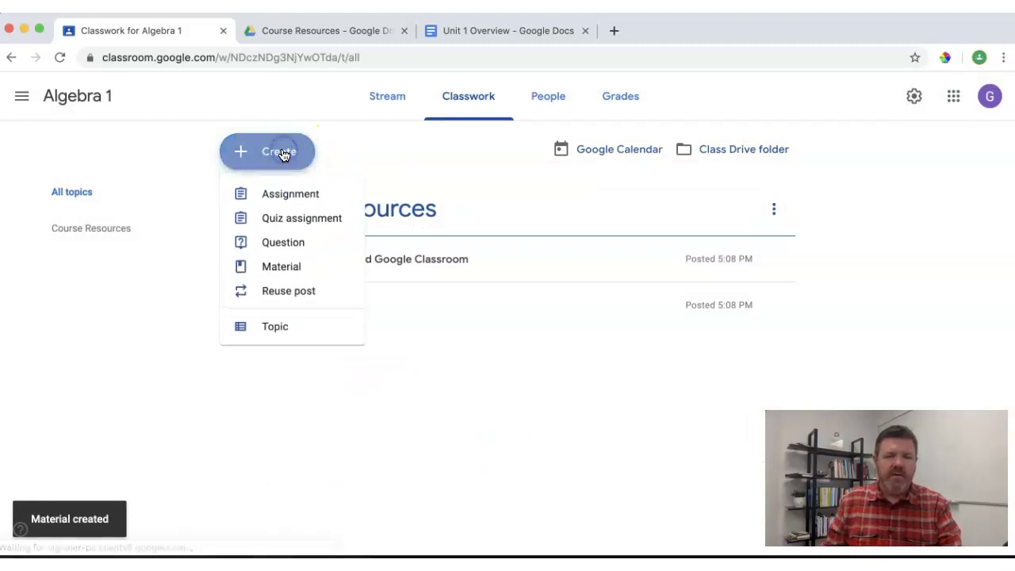
{"action": "left_click", "coordinate": [273, 339]}
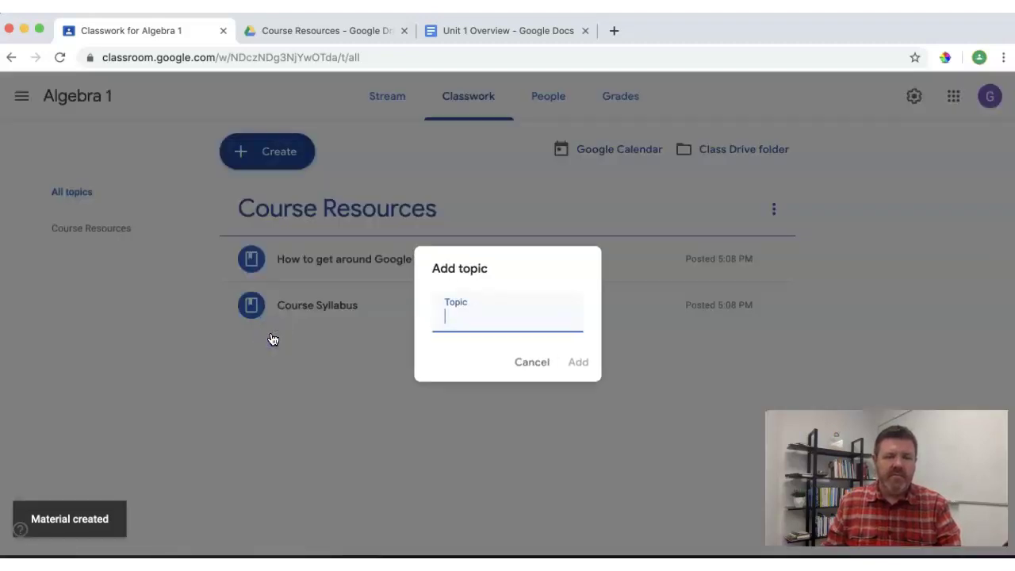
{"action": "type", "text": "Unit 1"}
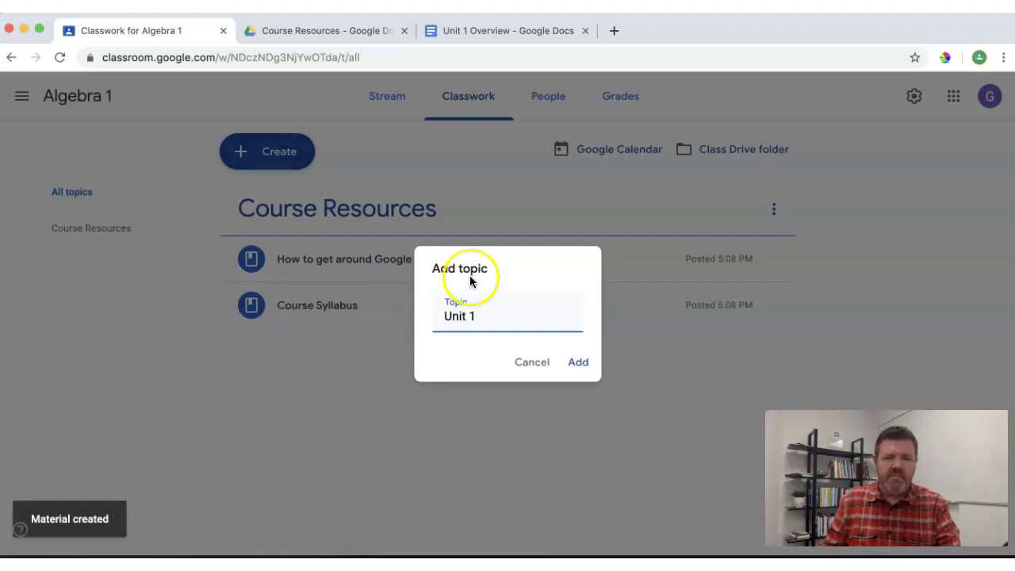
{"action": "left_click", "coordinate": [578, 363]}
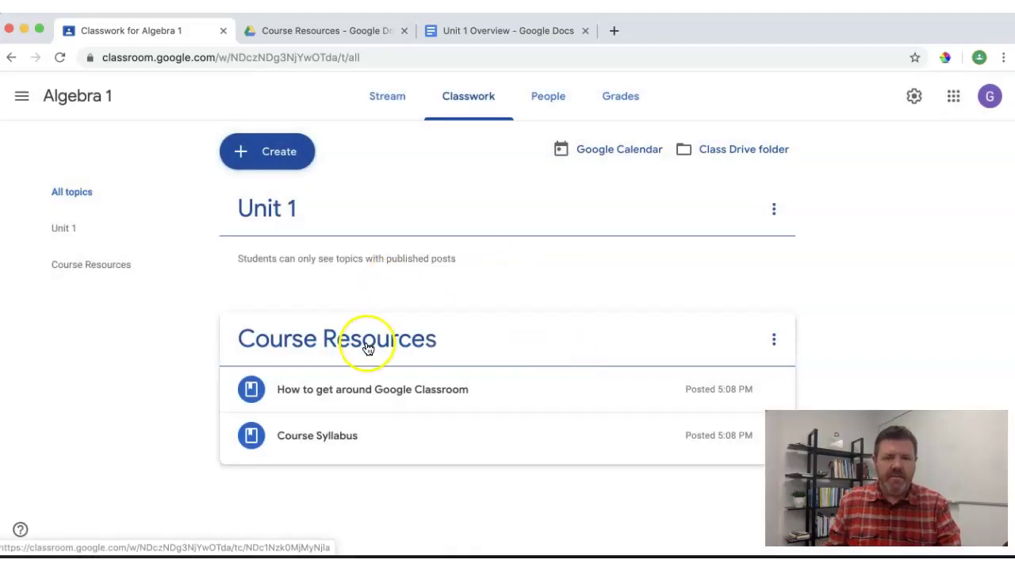
{"action": "left_click_drag", "start_coordinate": [367, 348], "coordinate": [362, 208]}
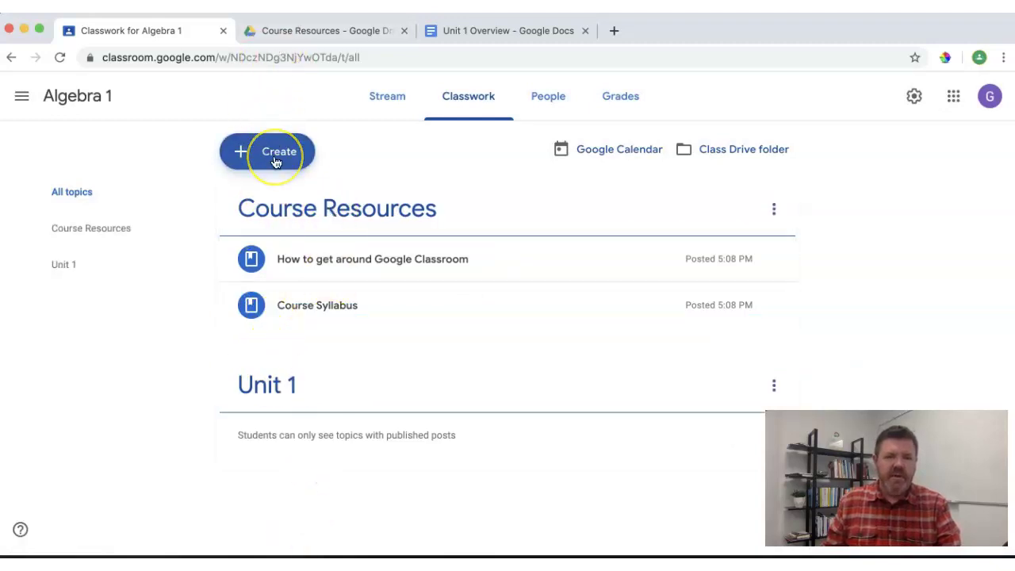
Start a 'Unit 1 Overview' material with a review description
{"action": "left_click", "coordinate": [275, 162]}
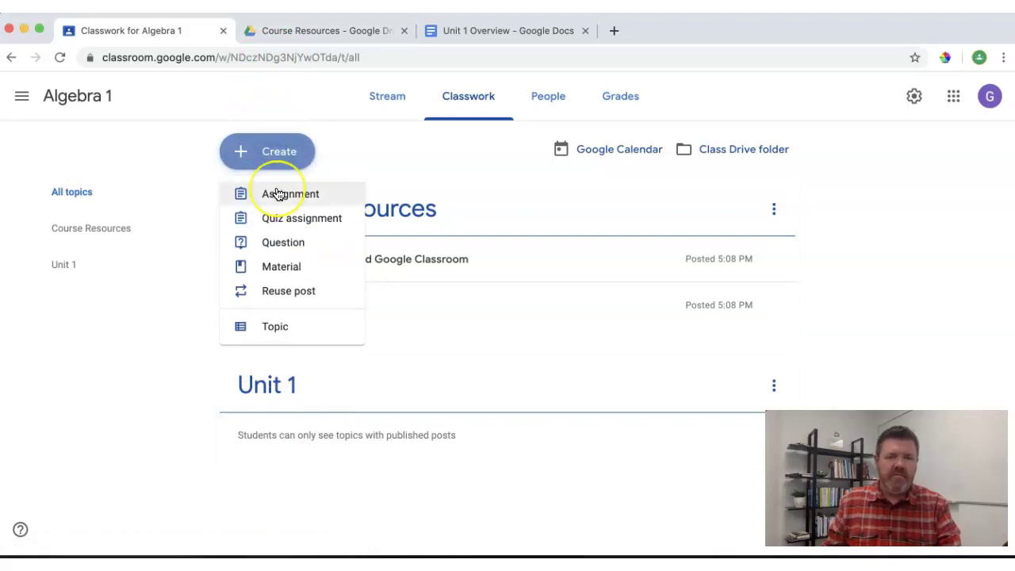
{"action": "left_click", "coordinate": [276, 269]}
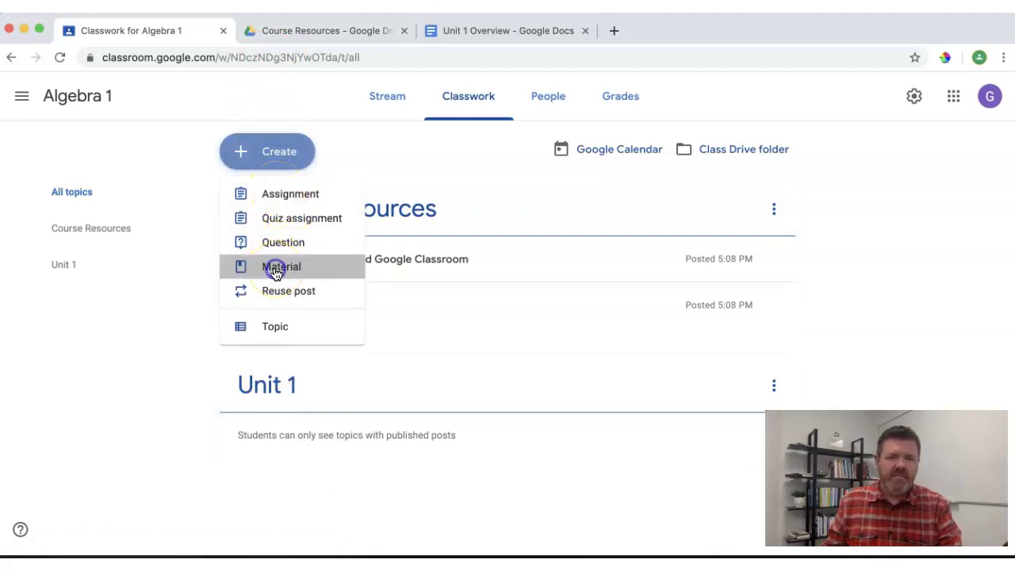
{"action": "type", "text": "Unit"}
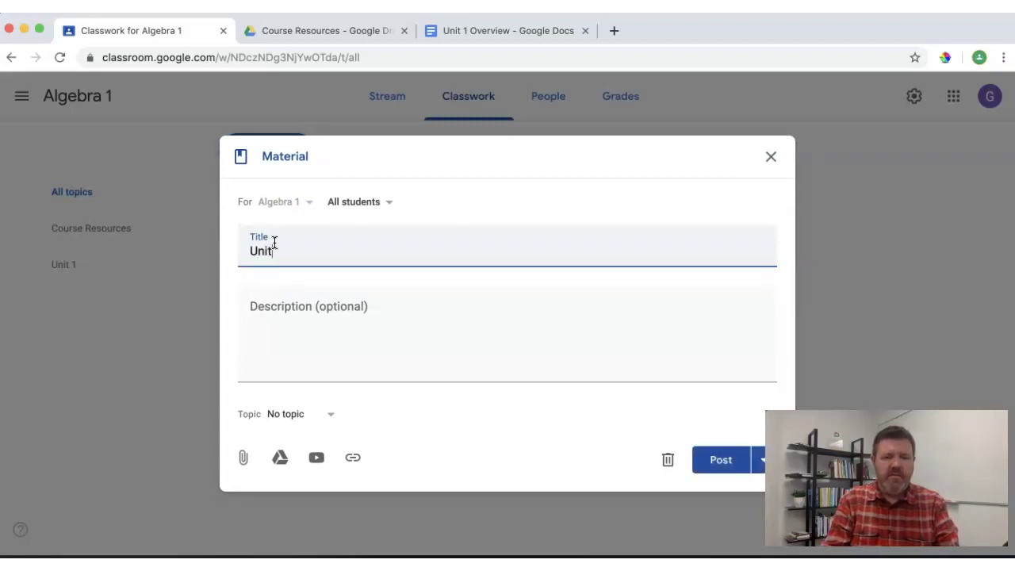
{"action": "type", "text": "ew"}
{"action": "key", "text": "Tab"}
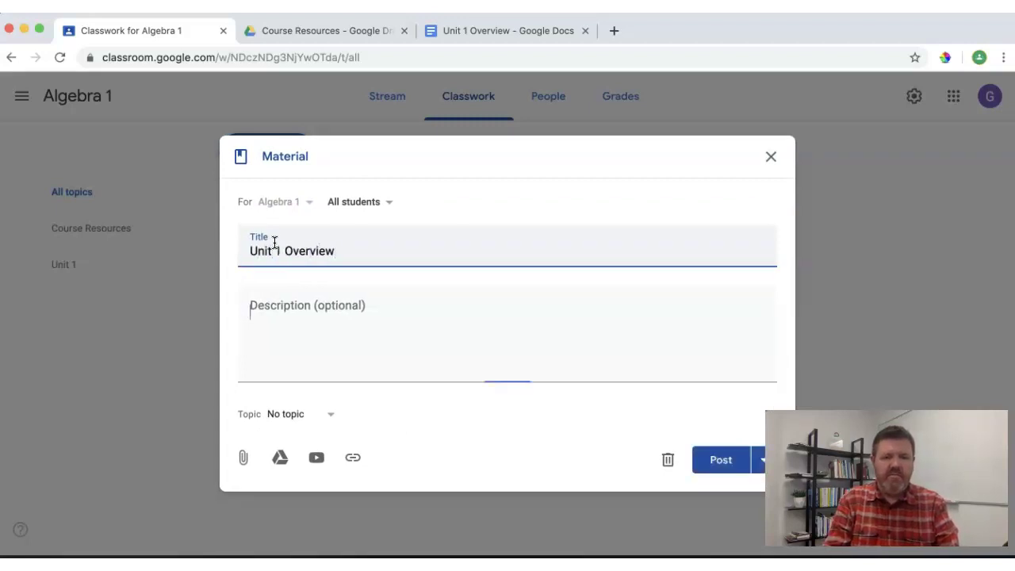
{"action": "type", "text": "Please review "}
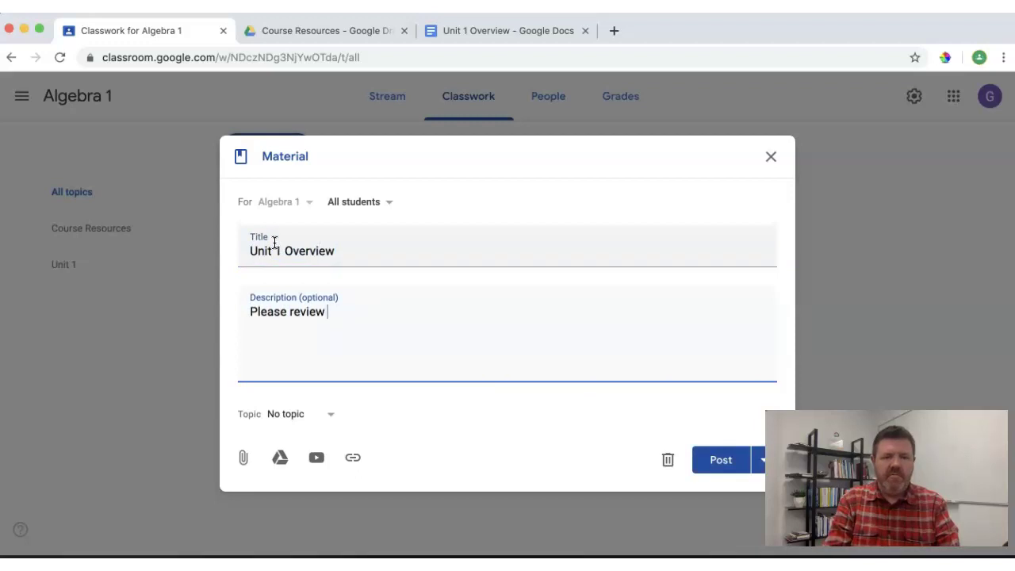
{"action": "type", "text": "this before beg"}
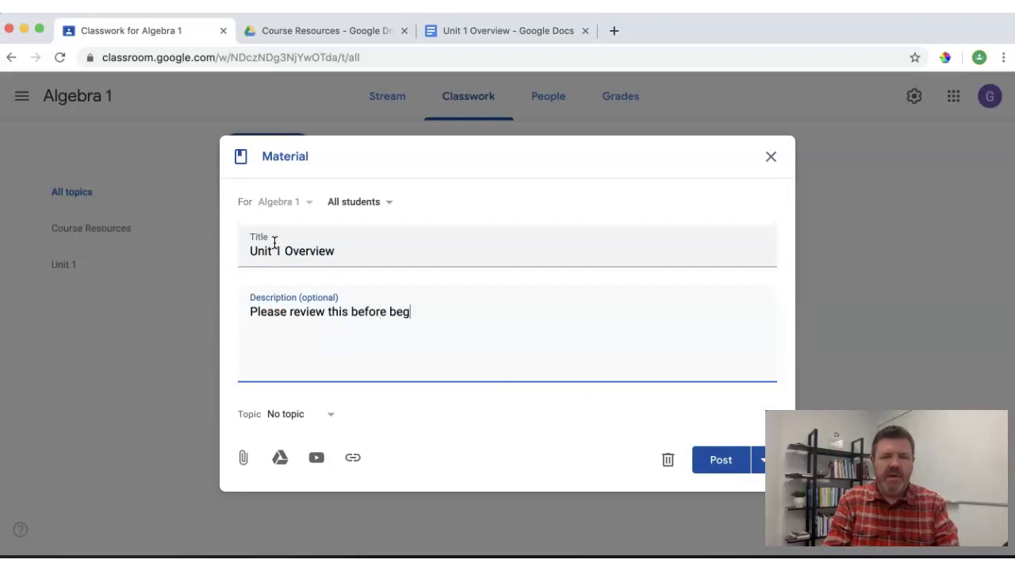
{"action": "type", "text": "inning the"}
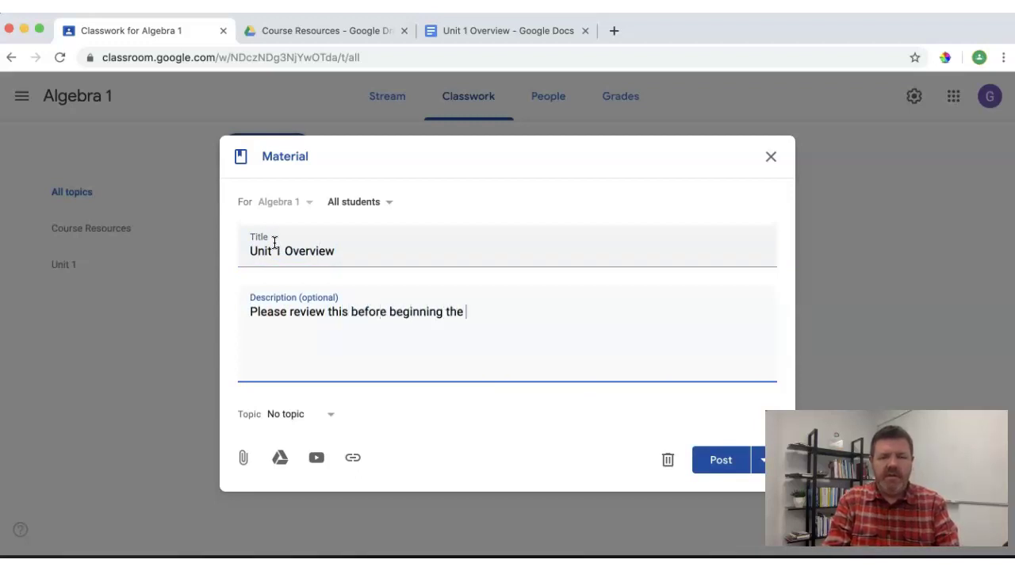
{"action": "type", "text": "."}
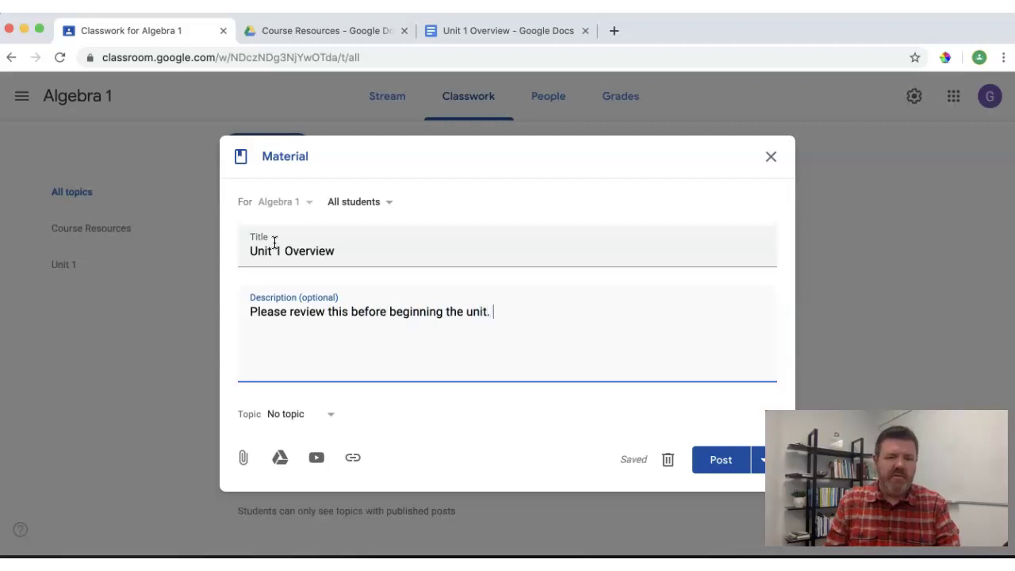
File the material under Unit 1 and attach the Unit 1 Overview doc from Drive
{"action": "left_click", "coordinate": [301, 414]}
{"action": "left_click", "coordinate": [292, 506]}
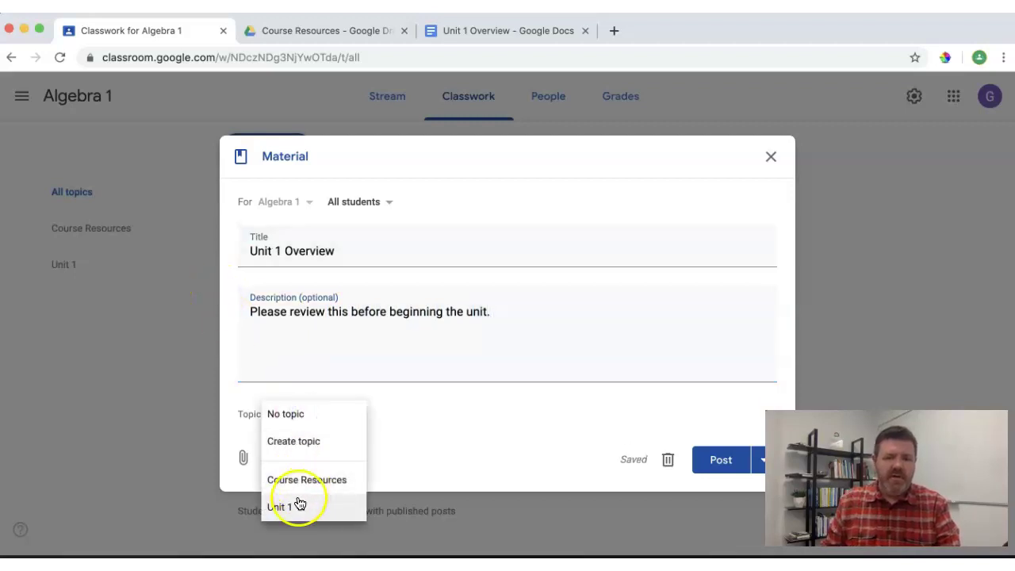
{"action": "left_click", "coordinate": [278, 460]}
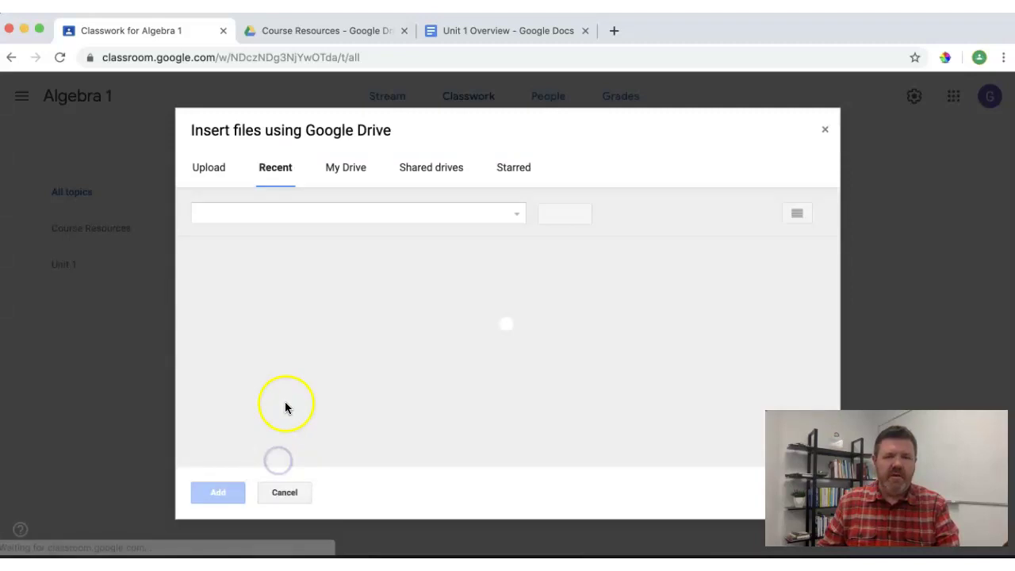
{"action": "left_click", "coordinate": [263, 327]}
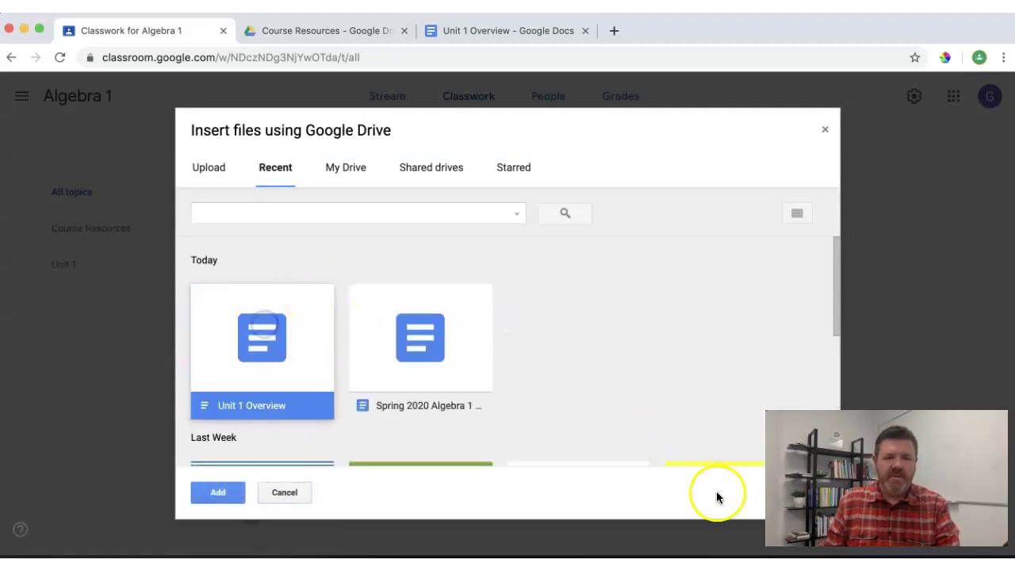
{"action": "left_click", "coordinate": [221, 493]}
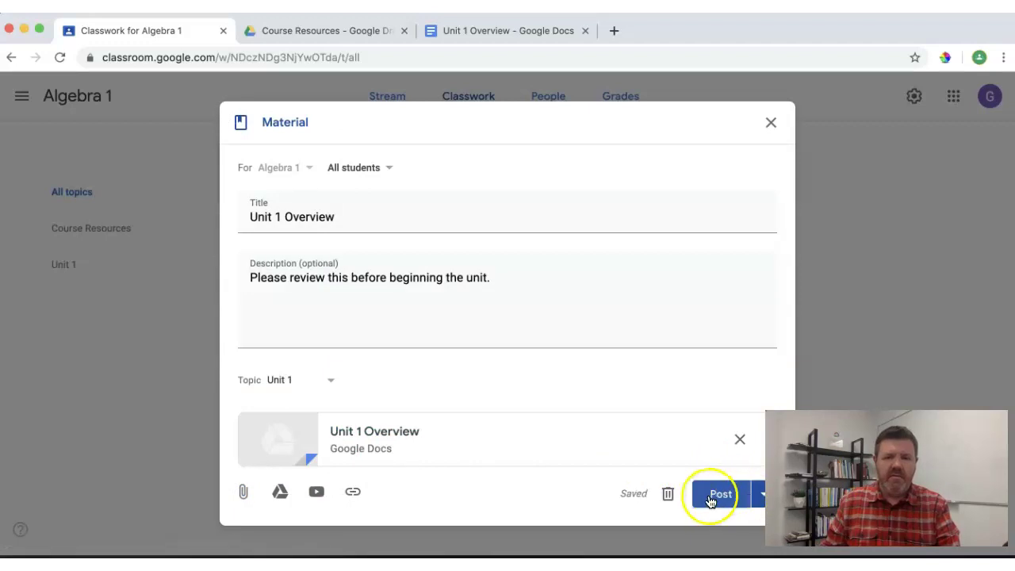
Schedule the Unit 1 Overview material for Jan 13, 2020 at 8:00 AM
{"action": "left_click", "coordinate": [759, 498]}
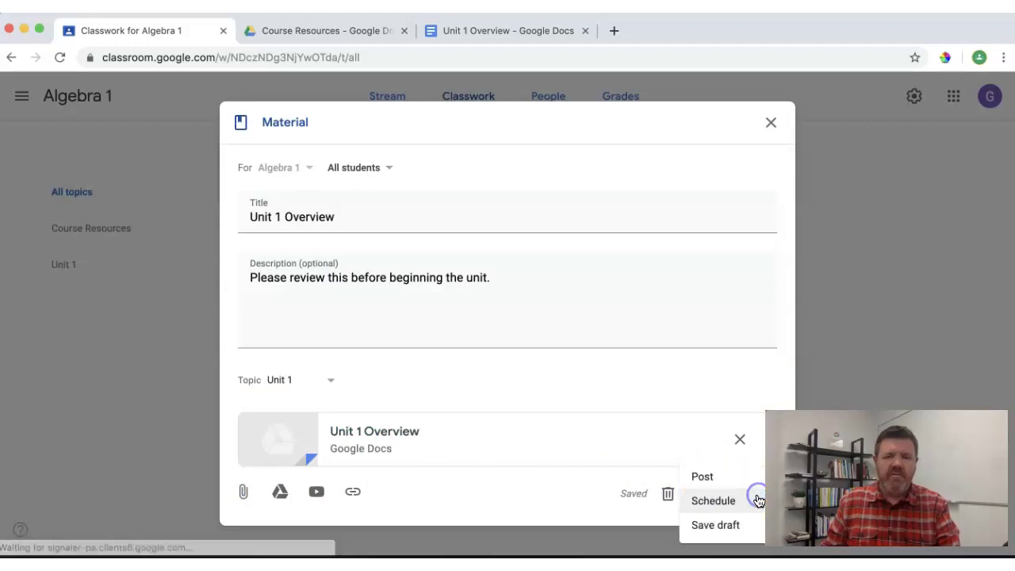
{"action": "left_click", "coordinate": [731, 501]}
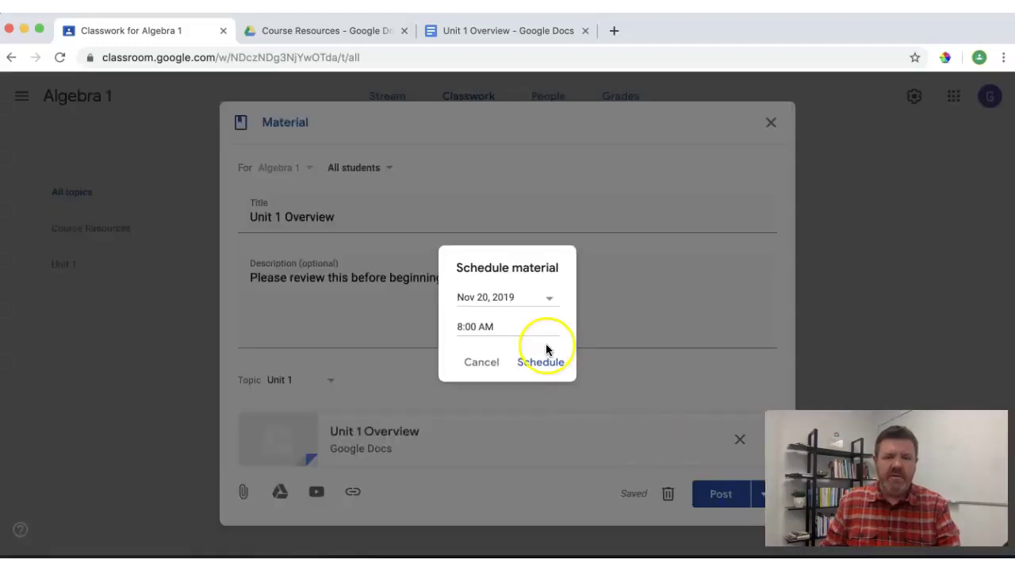
{"action": "left_click", "coordinate": [510, 297]}
{"action": "left_click", "coordinate": [608, 321]}
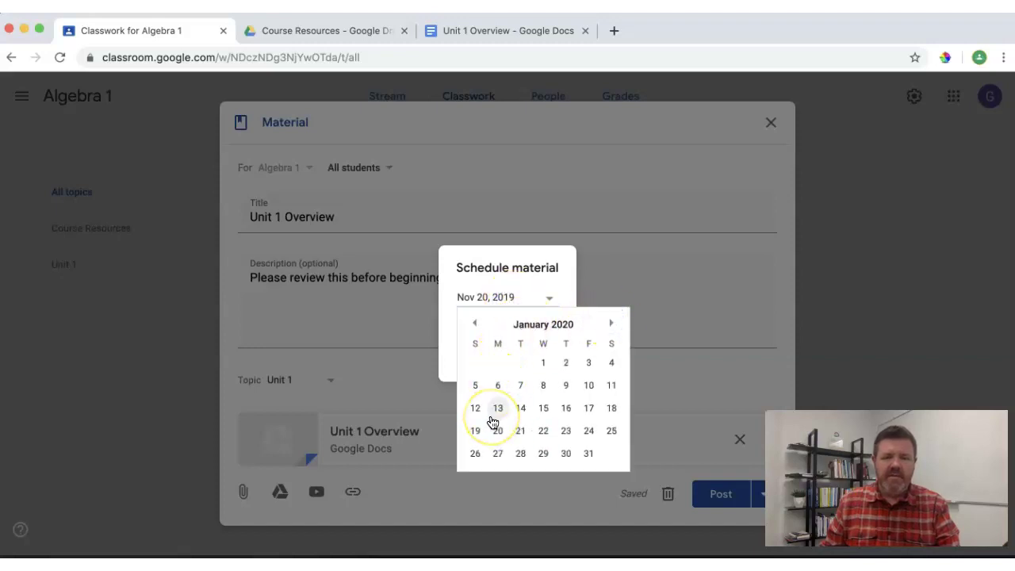
{"action": "left_click", "coordinate": [492, 387]}
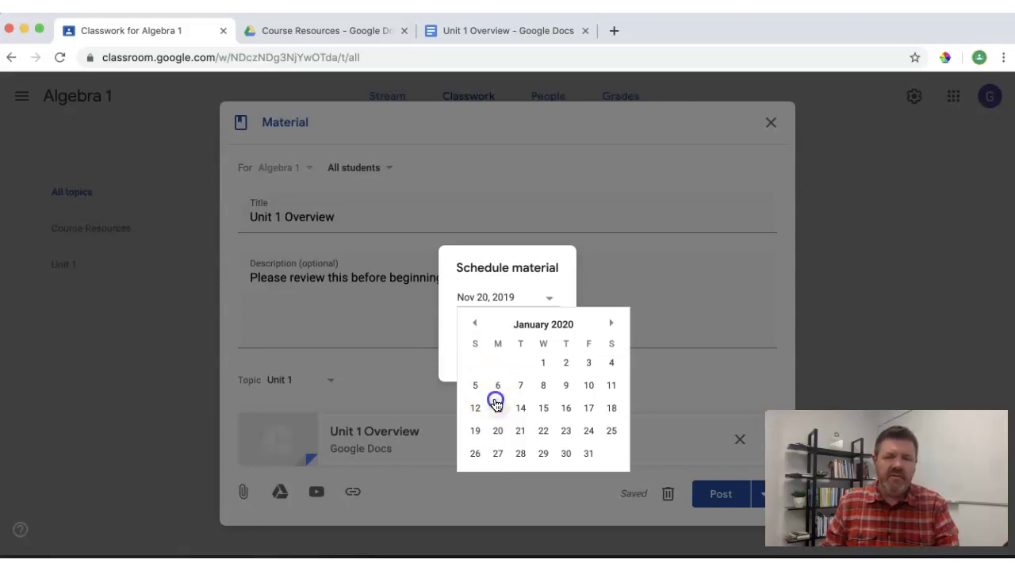
{"action": "left_click", "coordinate": [494, 404]}
{"action": "left_click", "coordinate": [540, 362]}
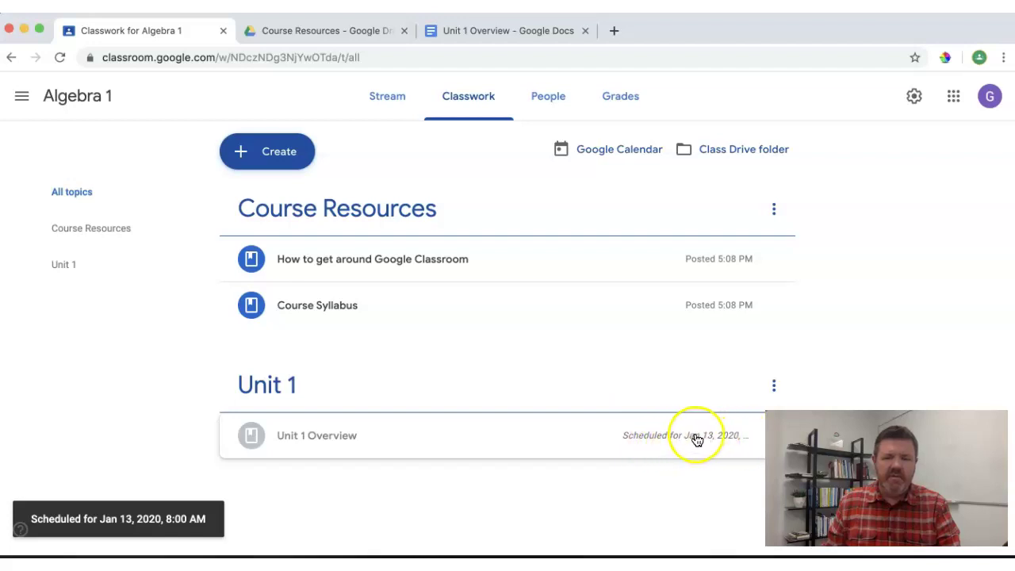
Open the Create menu on the Algebra 1 Classwork page to show the classwork types
{"action": "left_click", "coordinate": [264, 153]}
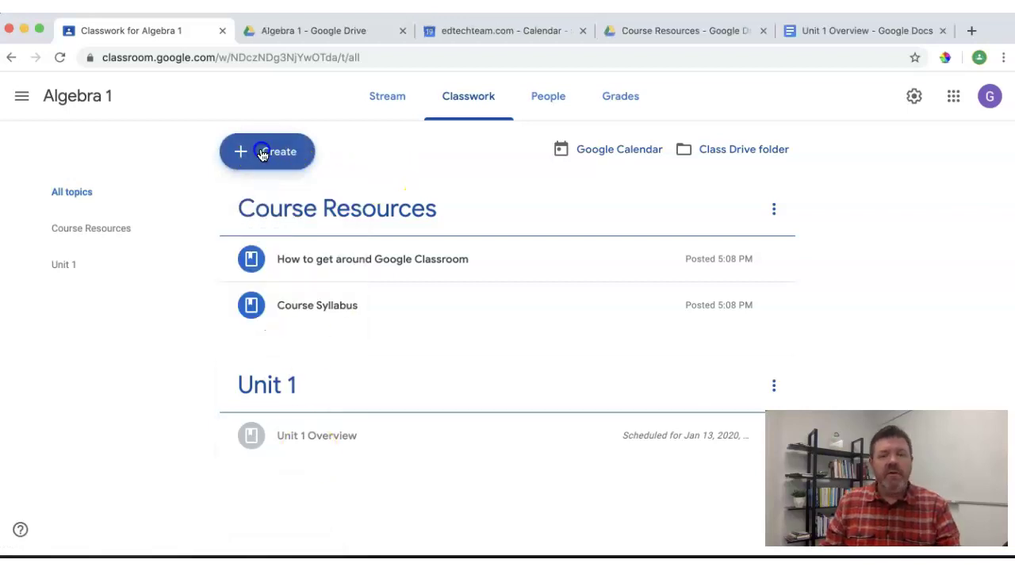
{"action": "left_click", "coordinate": [263, 154]}
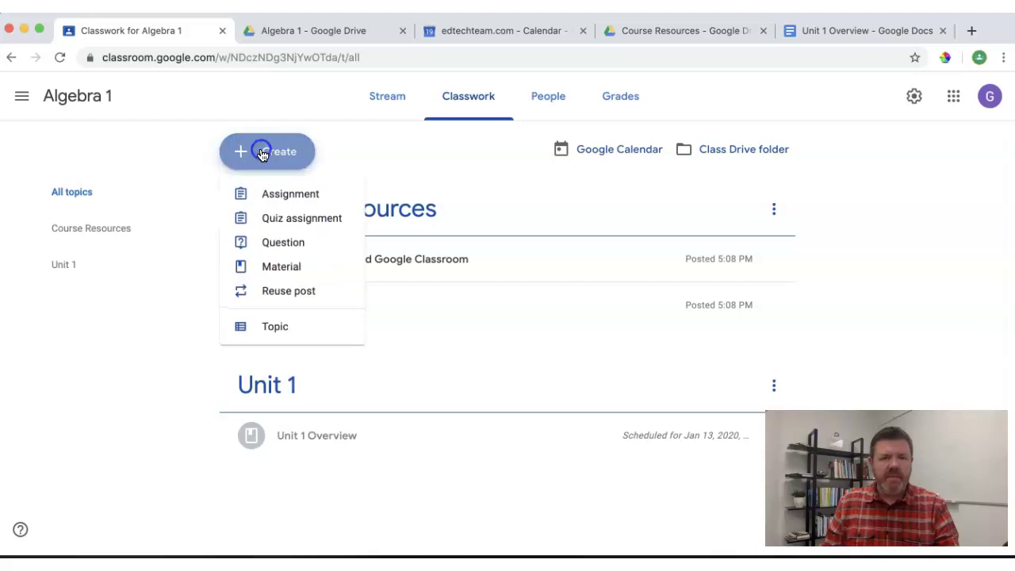
{"action": "left_click", "coordinate": [272, 192]}
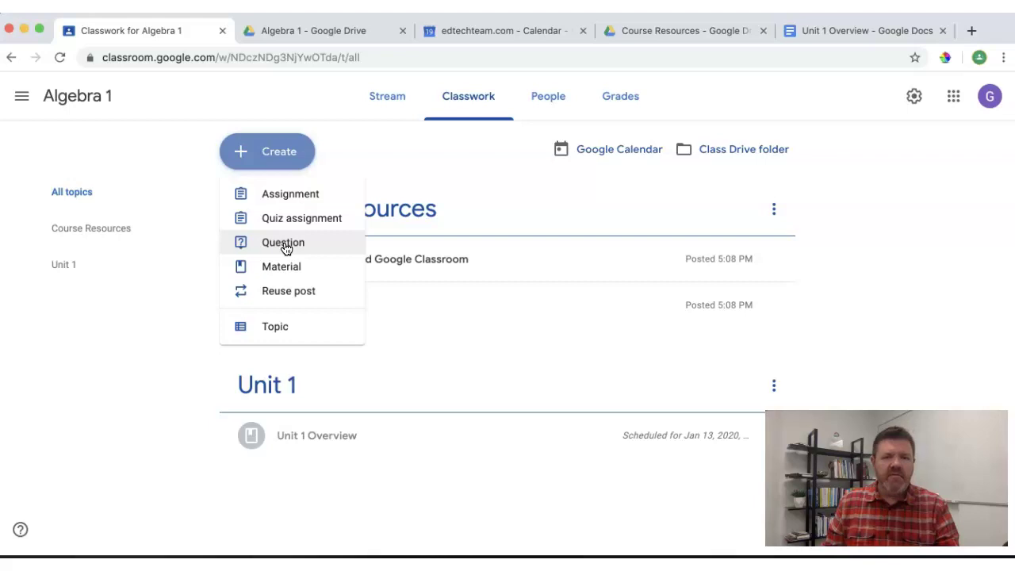
{"action": "left_click", "coordinate": [412, 235]}
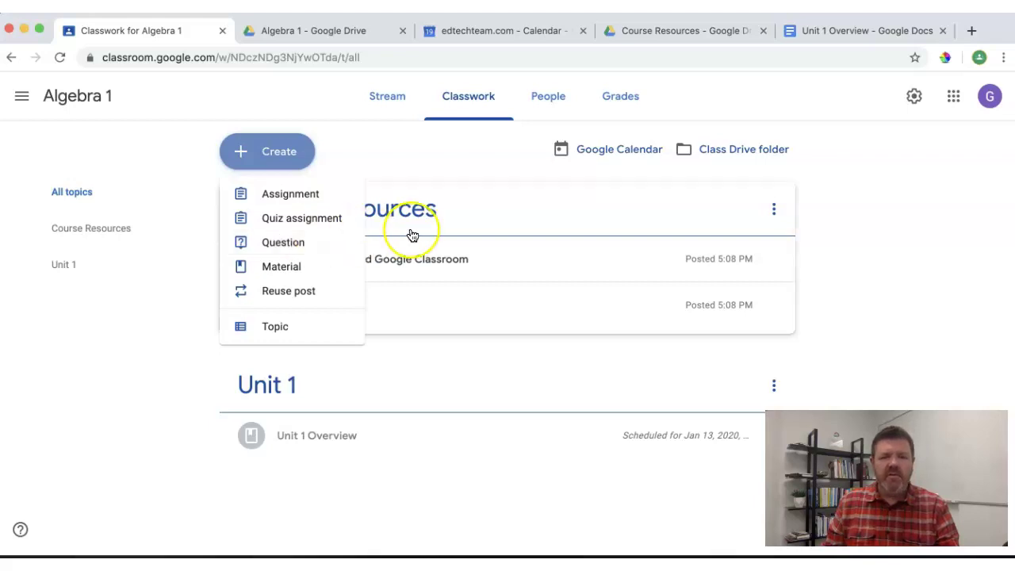